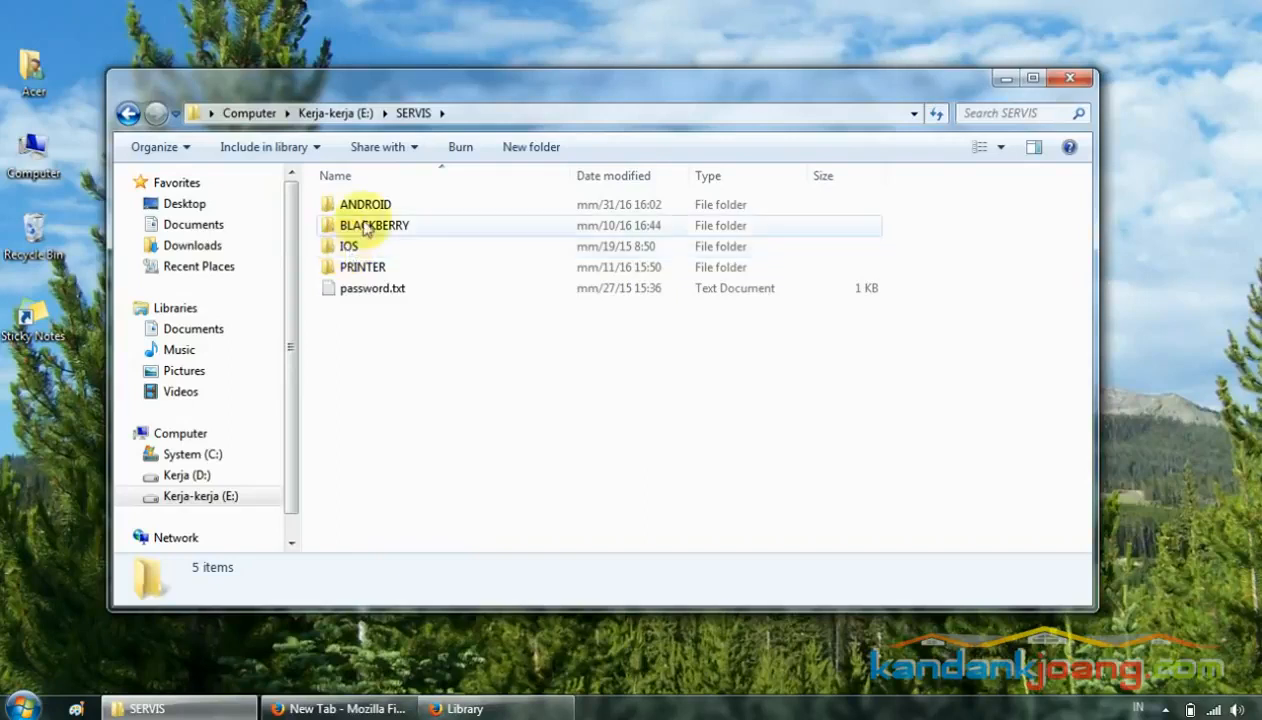
- Go to ANDROID > OPPO > FIND PIANO R8113 and extract All MTK USB Driver 2014.rar into a folder of the same name
double_click(375, 203)
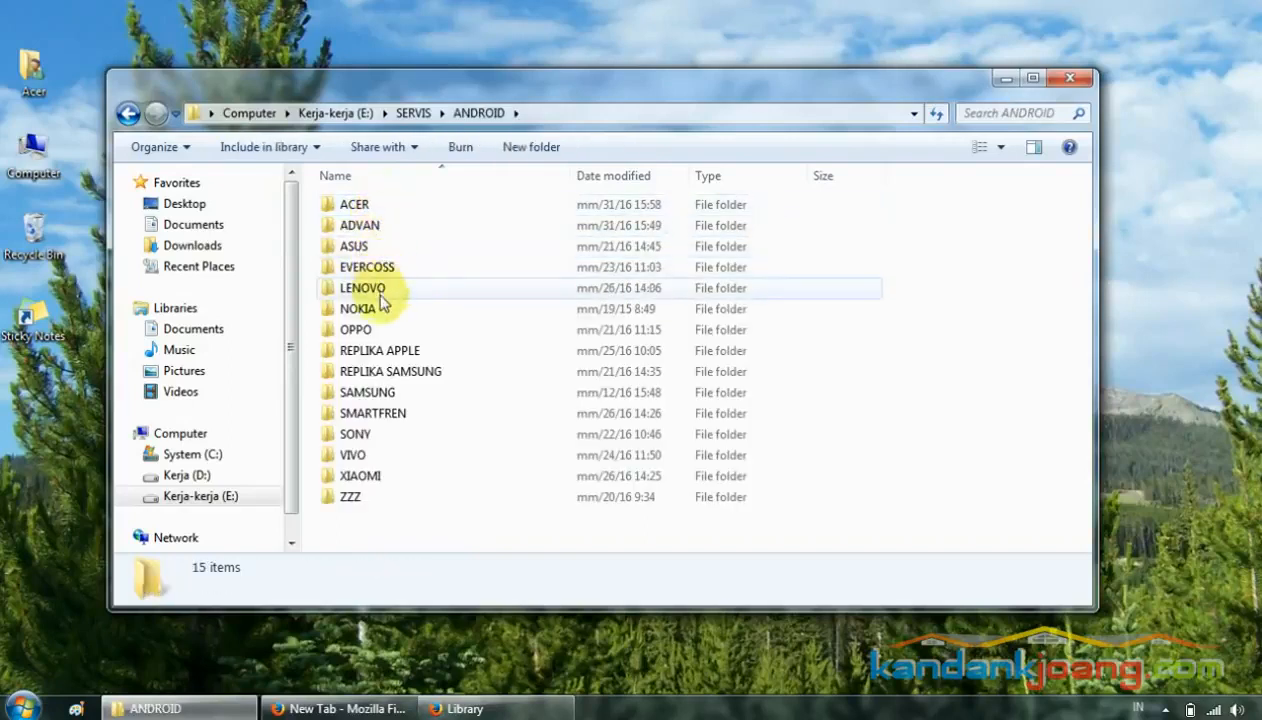
double_click(362, 329)
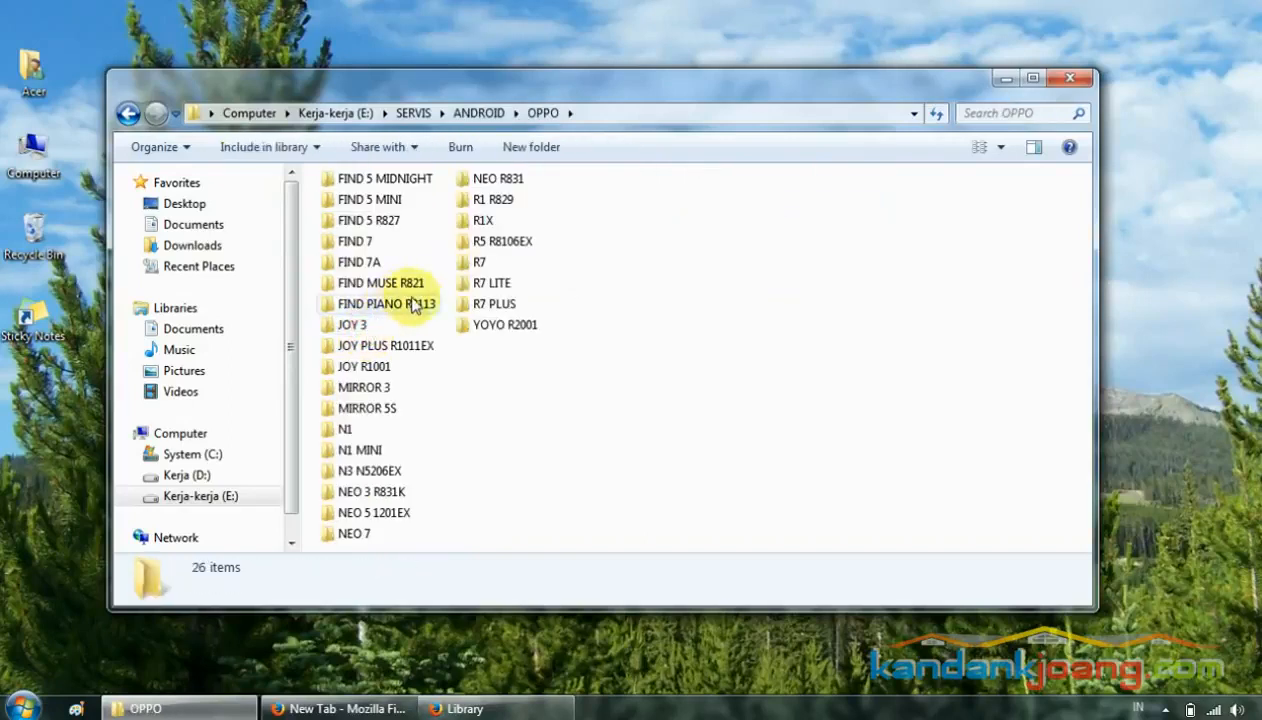
double_click(380, 313)
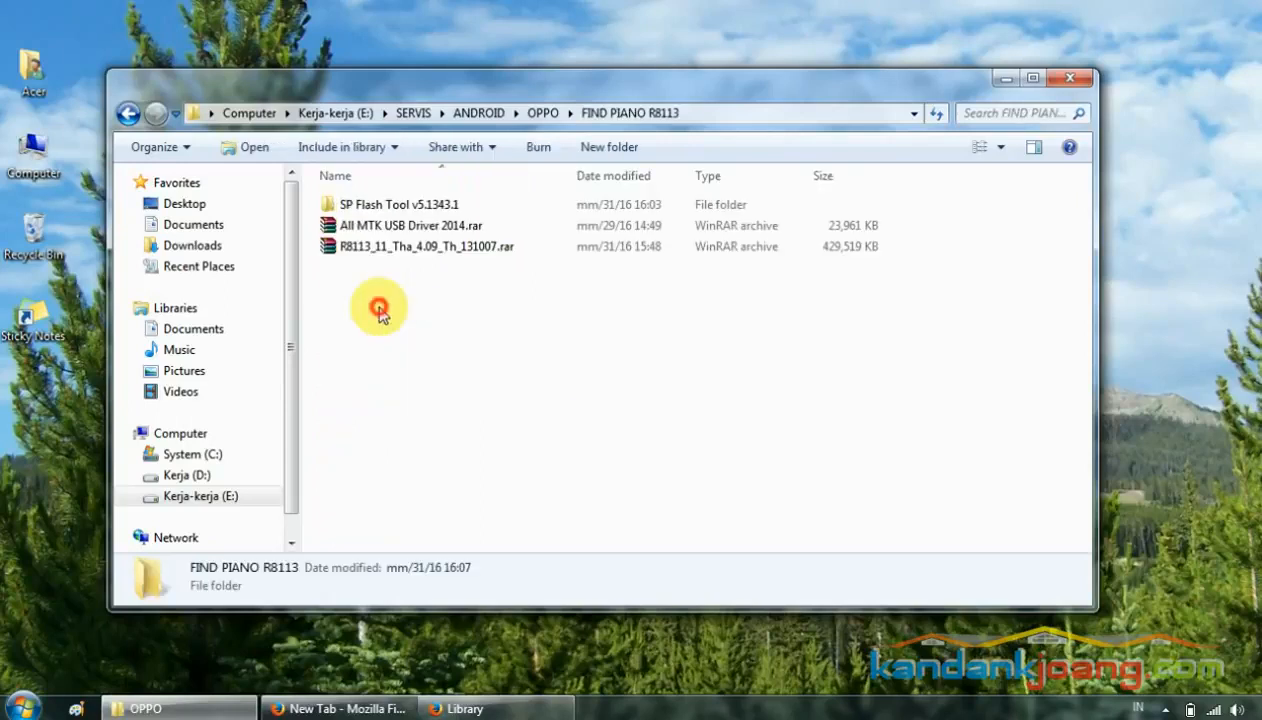
click(398, 228)
right_click(398, 228)
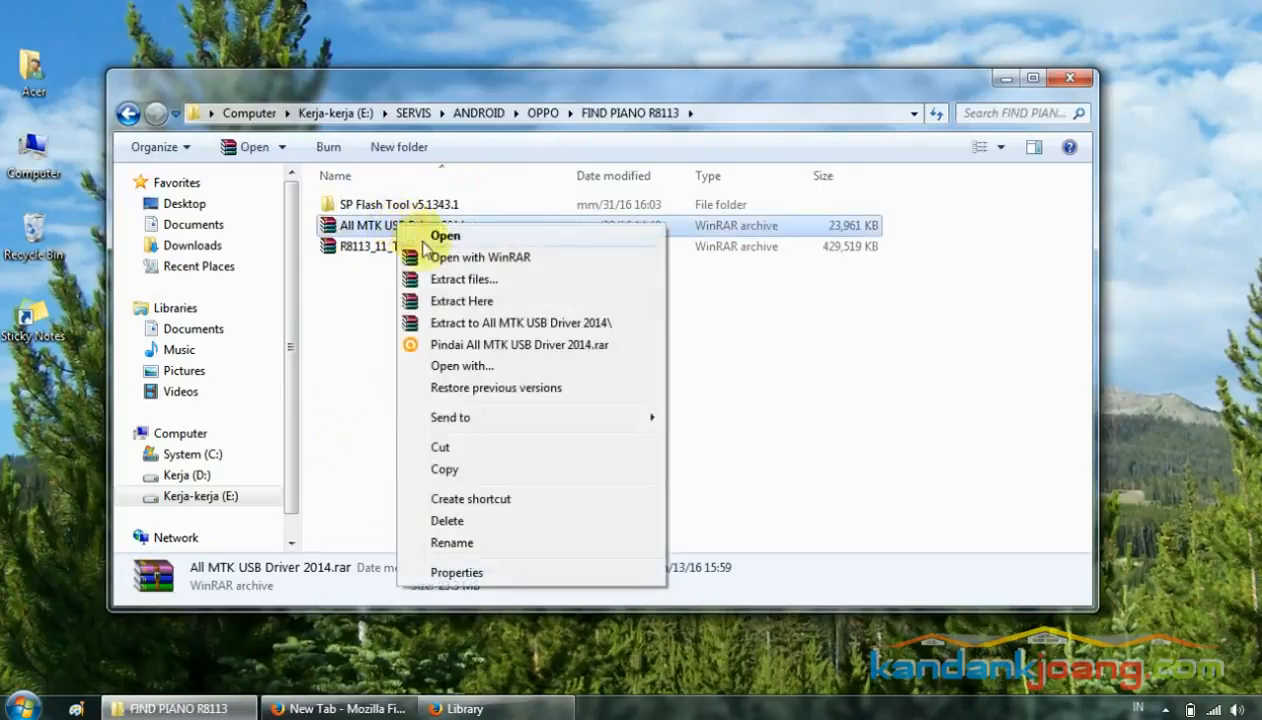
click(453, 322)
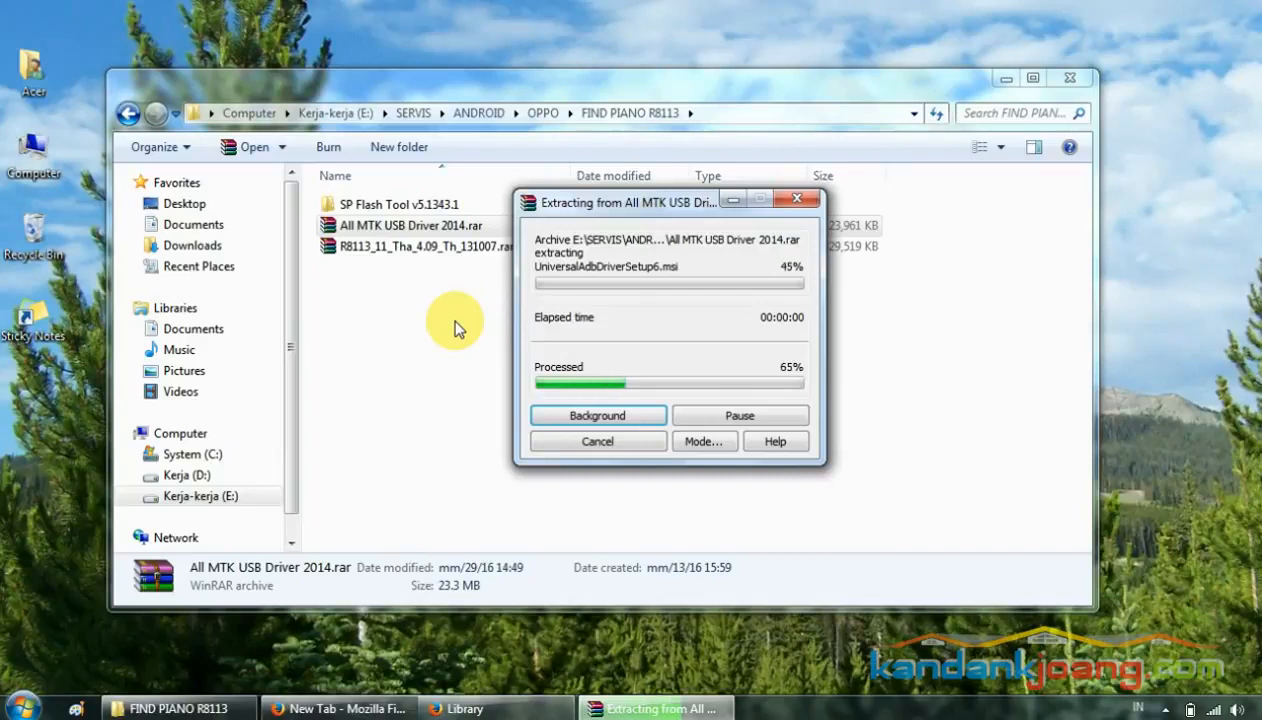
- Browse the extracted All MTK USB Driver 2014 folder down to All MTK Drivers and select the New inst. win 7&8x64 folder
click(402, 213)
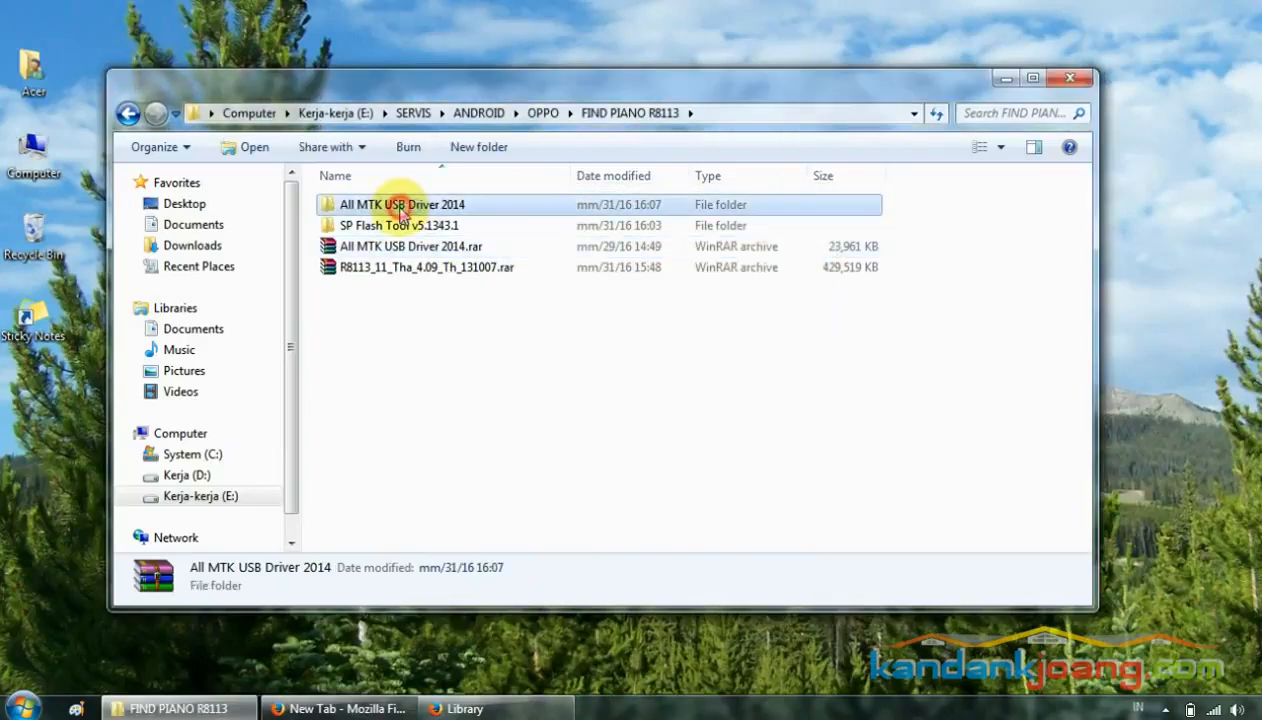
double_click(486, 212)
double_click(489, 212)
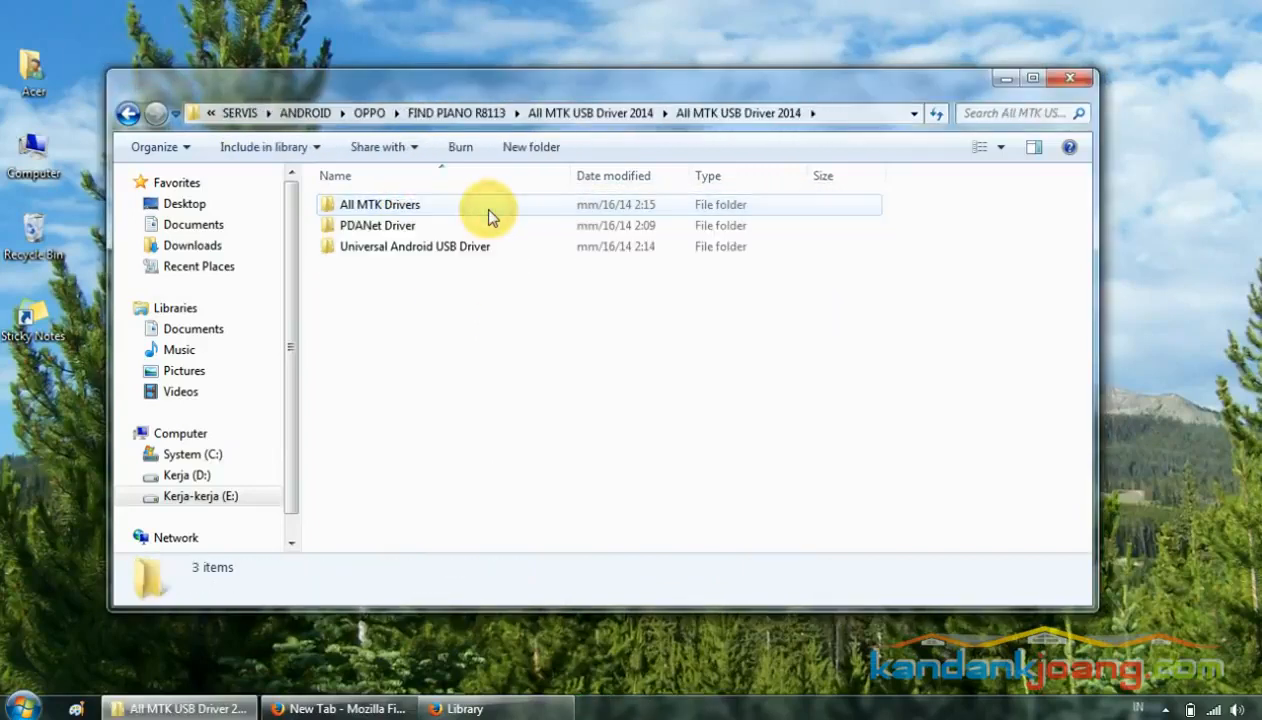
click(488, 210)
double_click(488, 212)
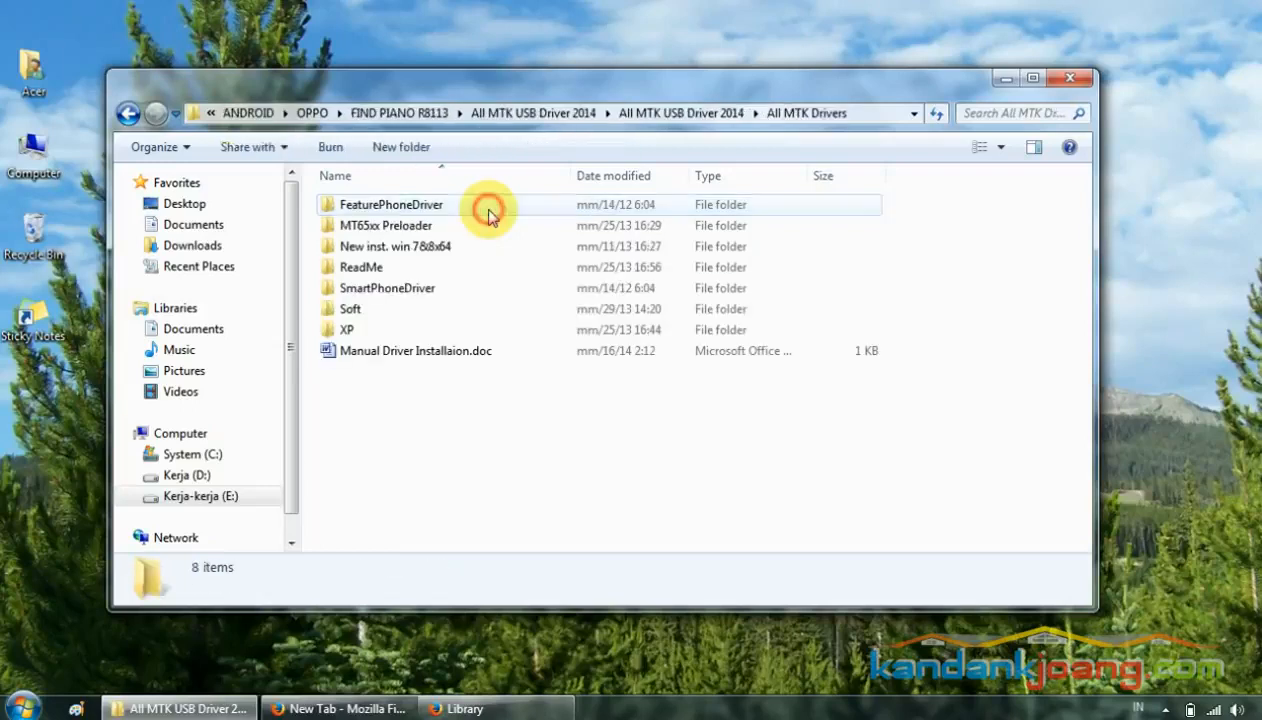
click(438, 250)
- Check the computer's system type in its system properties and close the window
right_click(60, 172)
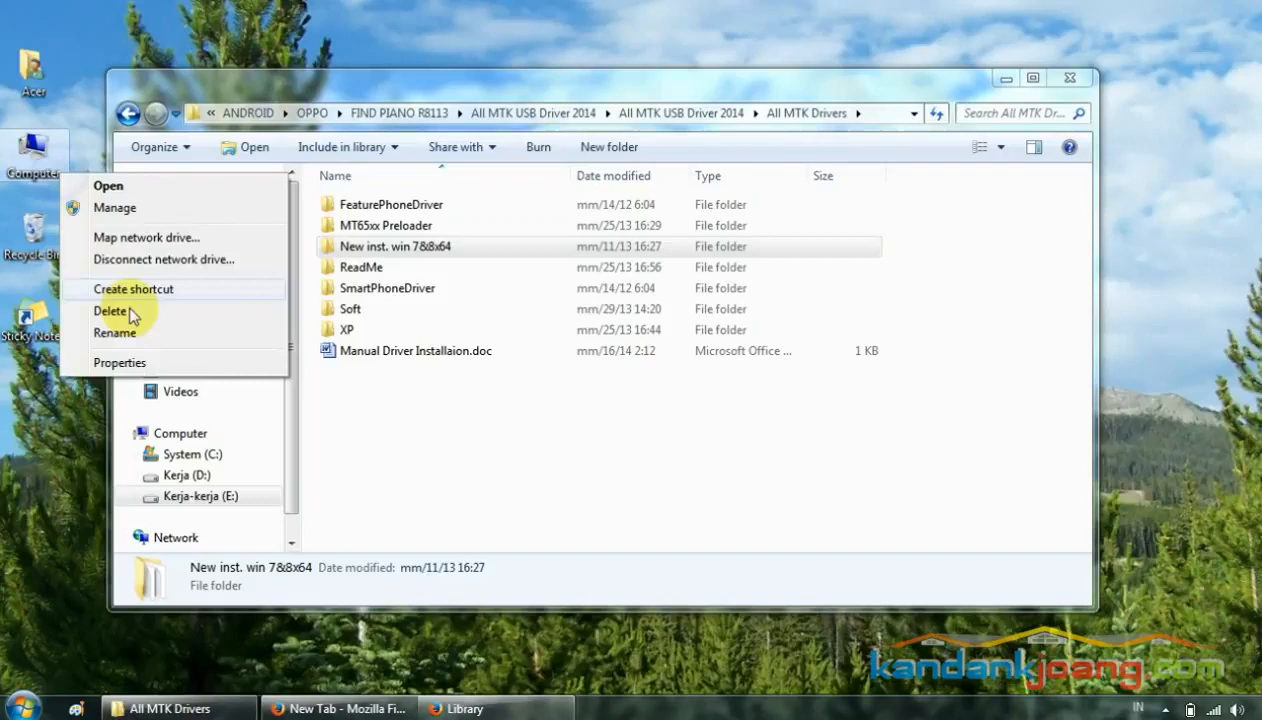
click(140, 366)
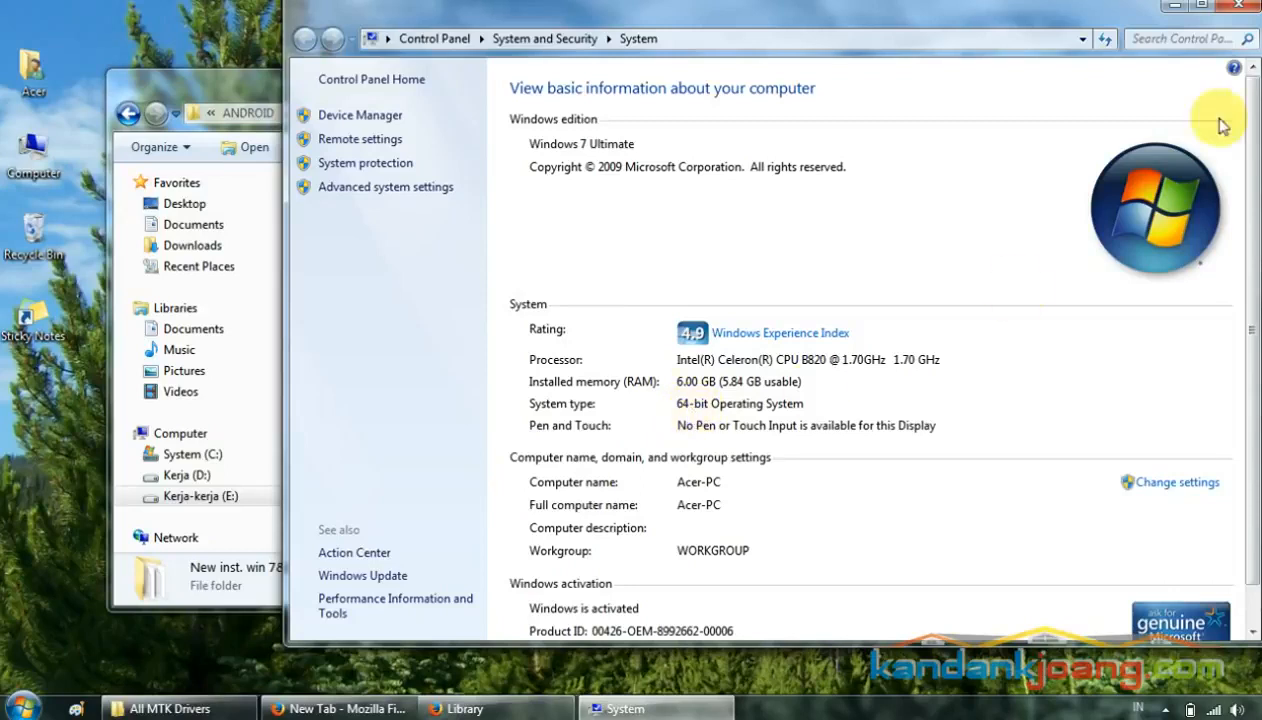
click(1236, 8)
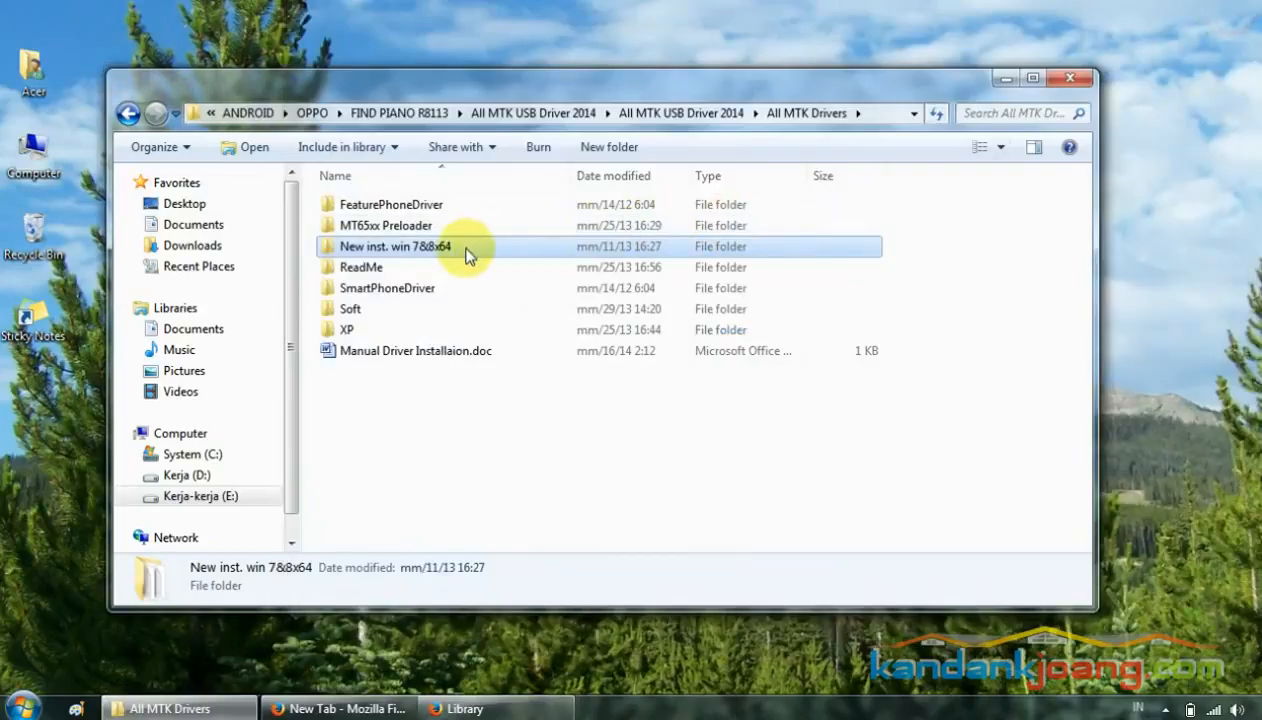
- Run DPInst64.exe from the New inst. win 7&8x64 folder and complete the device driver installation wizard
double_click(450, 248)
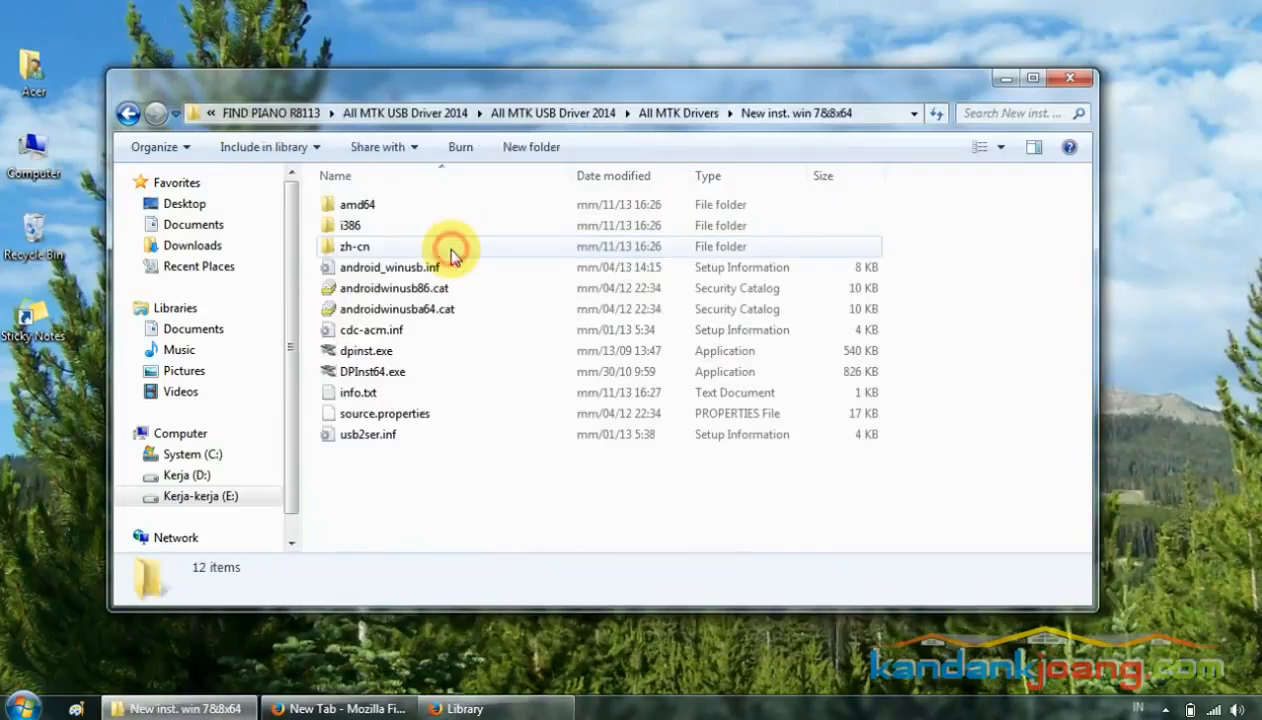
double_click(410, 372)
click(720, 351)
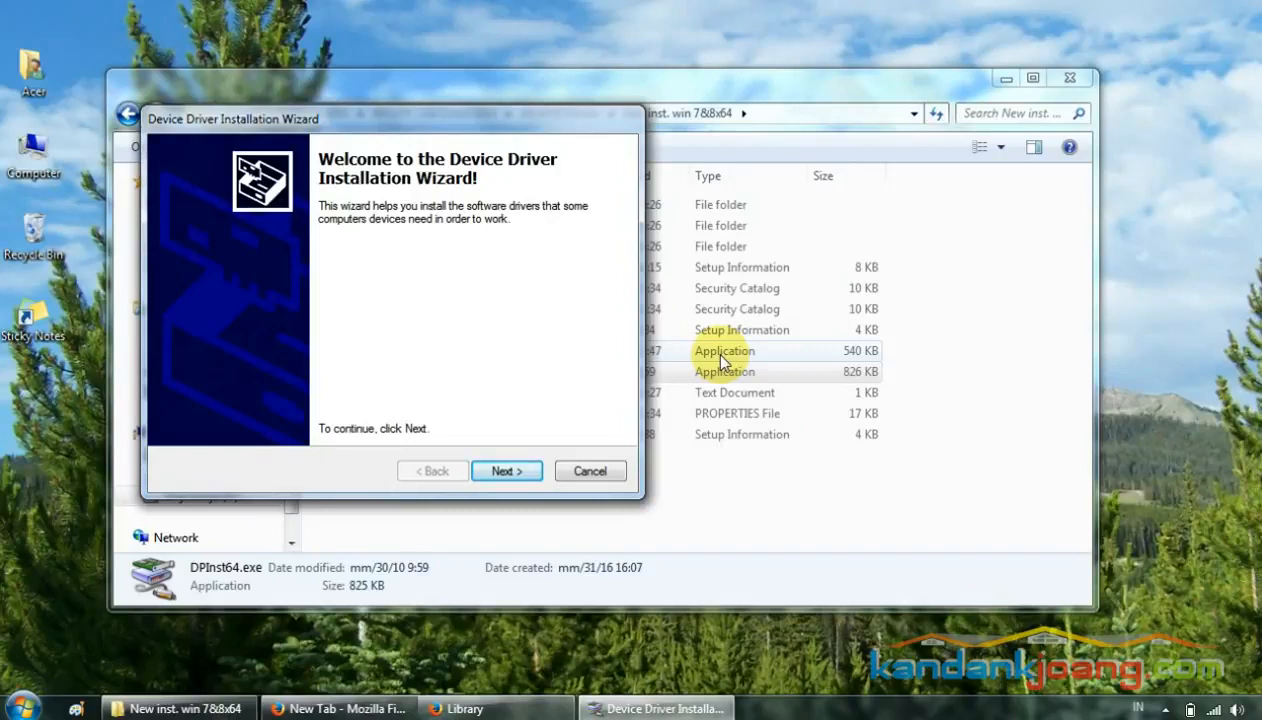
click(507, 470)
drag(510, 138, 756, 138)
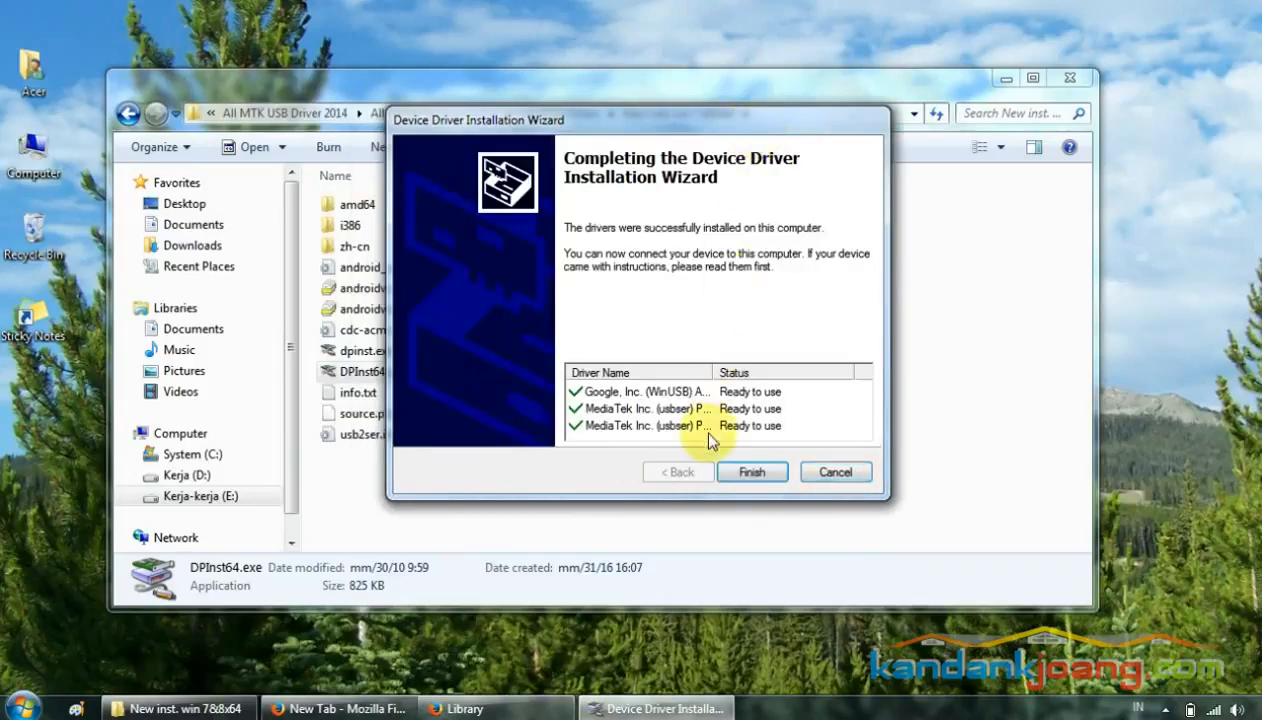
click(737, 476)
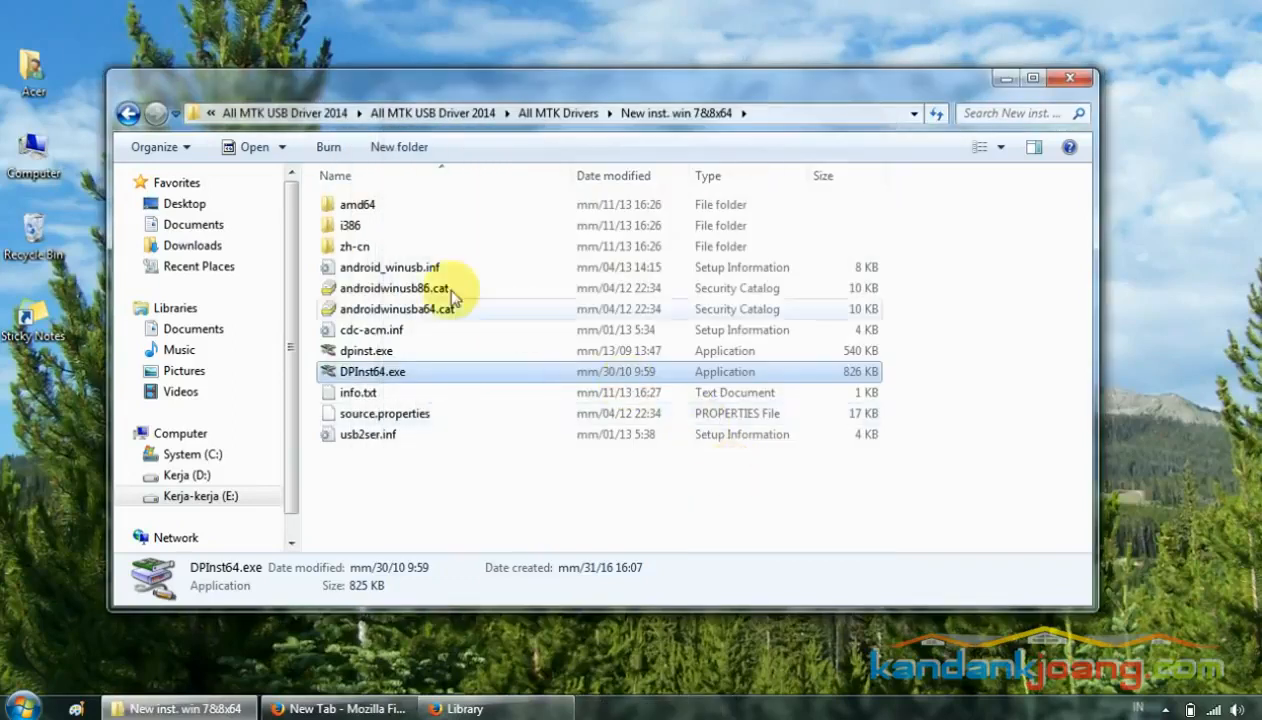
- Return to the FIND PIANO R8113 folder and extract R8113_11_Tha_4.09_Th_131007.rar into a folder of the same name
click(127, 113)
click(127, 113)
click(127, 113)
click(127, 113)
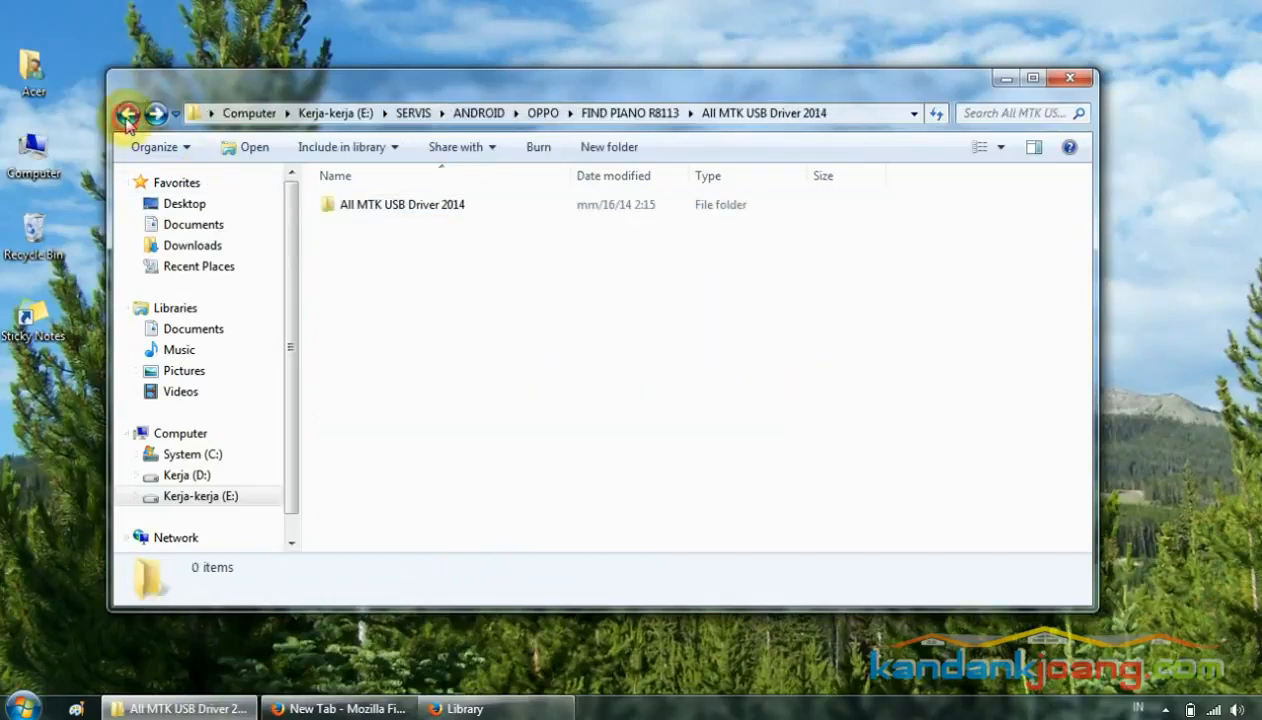
click(127, 113)
click(408, 268)
right_click(410, 270)
click(476, 364)
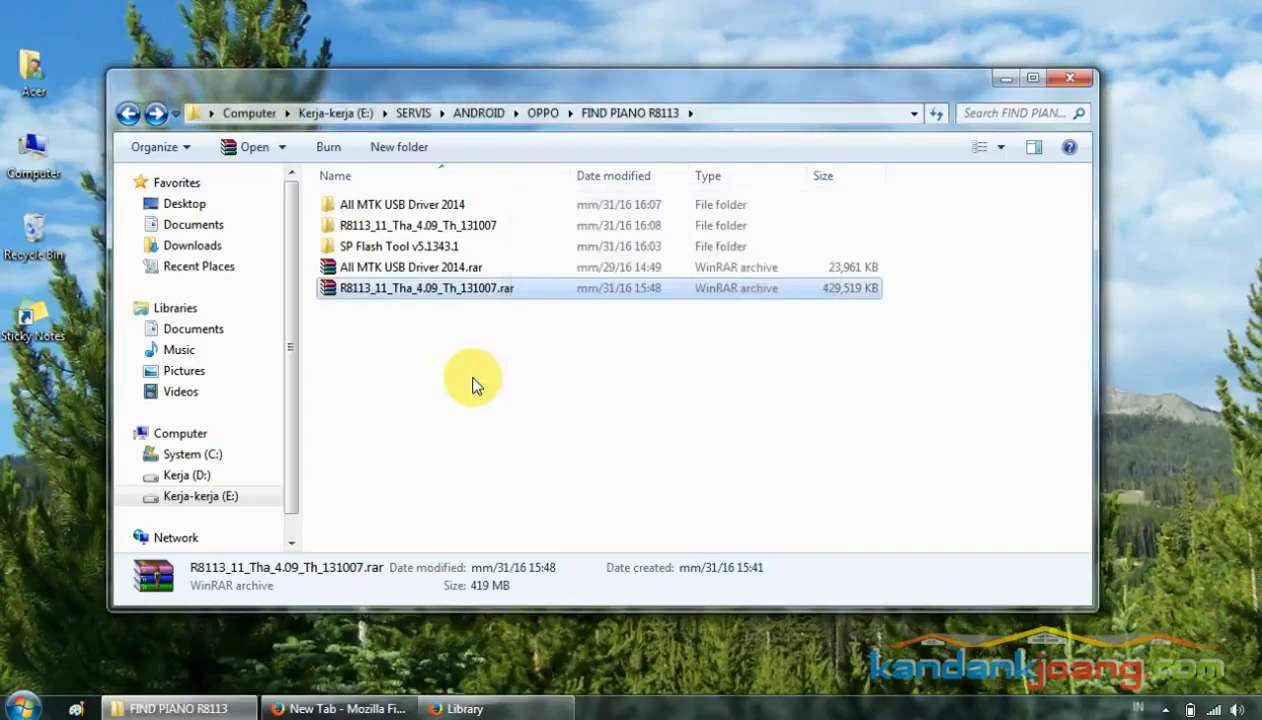
- Run flash_tool.exe as administrator from the innermost SP Flash Tool v5.1343.1 folder and reposition its window
double_click(440, 246)
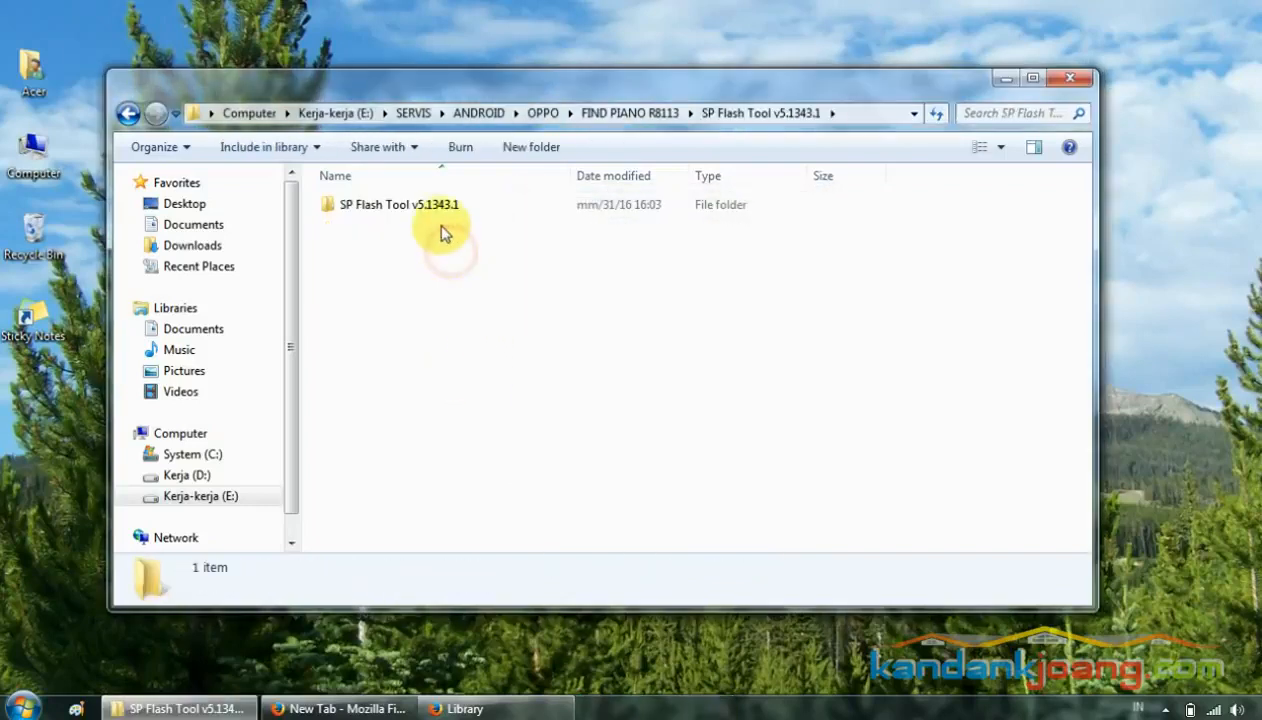
double_click(442, 212)
double_click(442, 214)
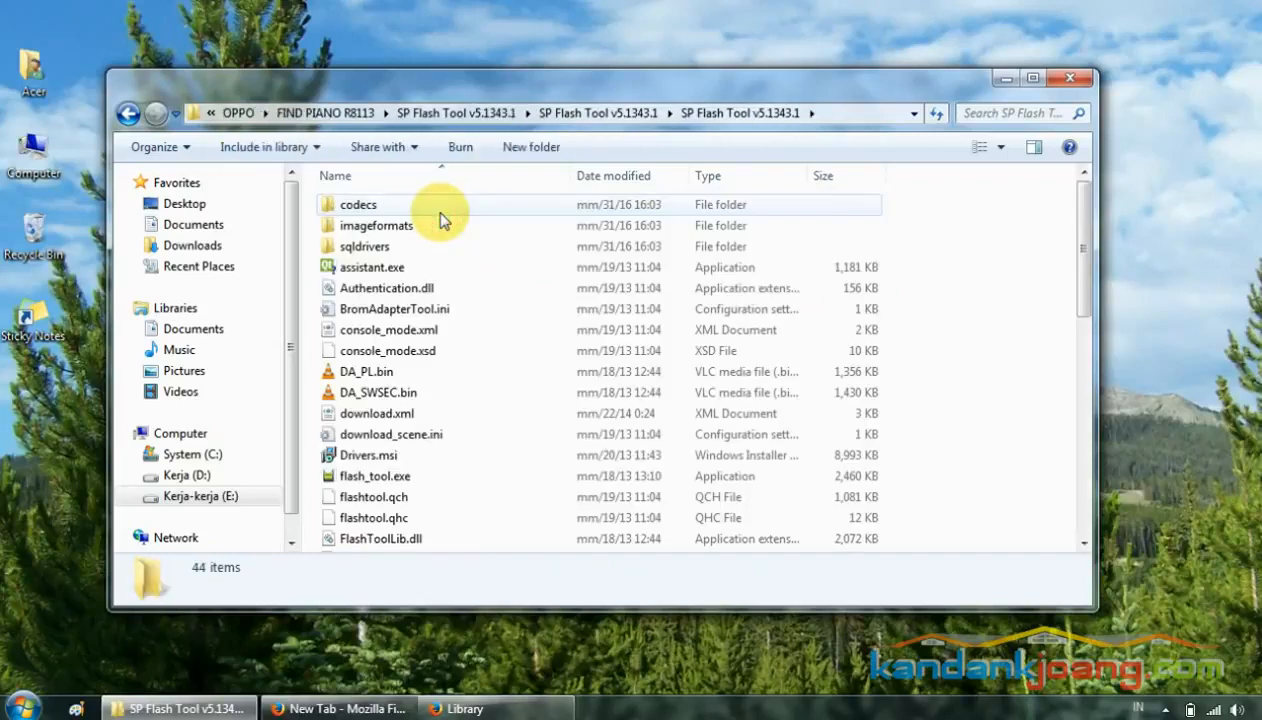
click(385, 476)
right_click(398, 476)
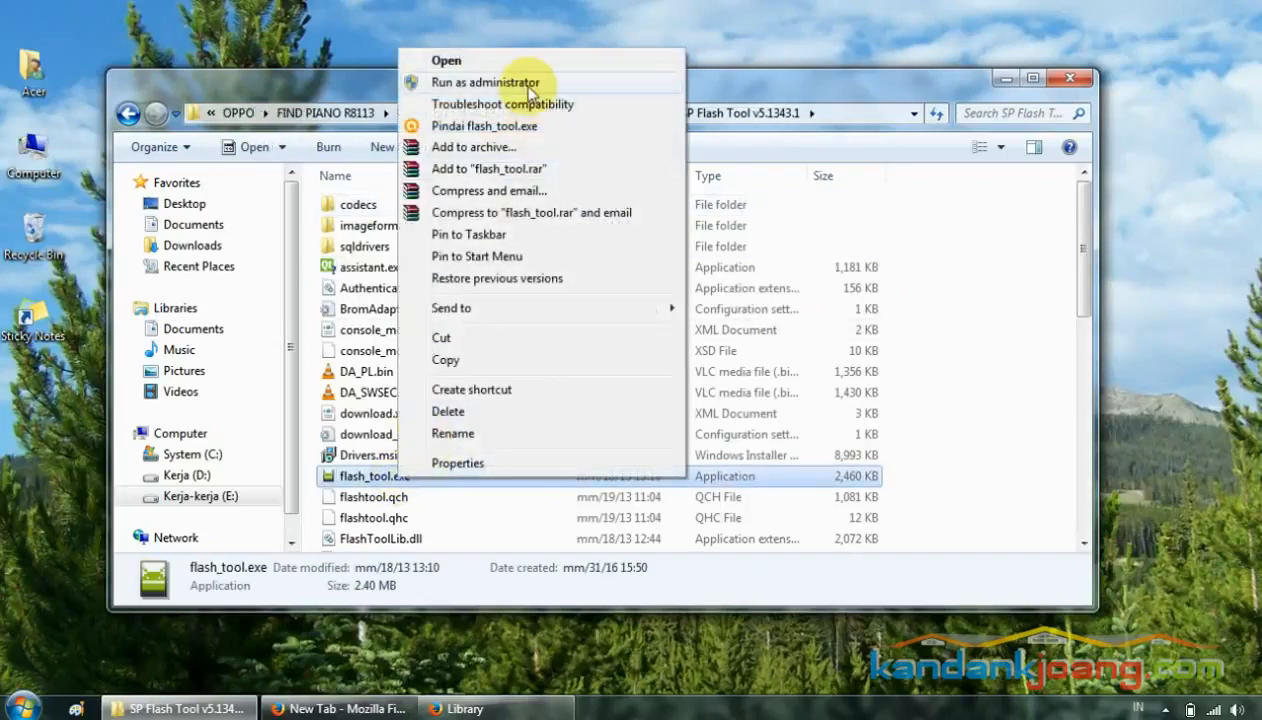
click(528, 84)
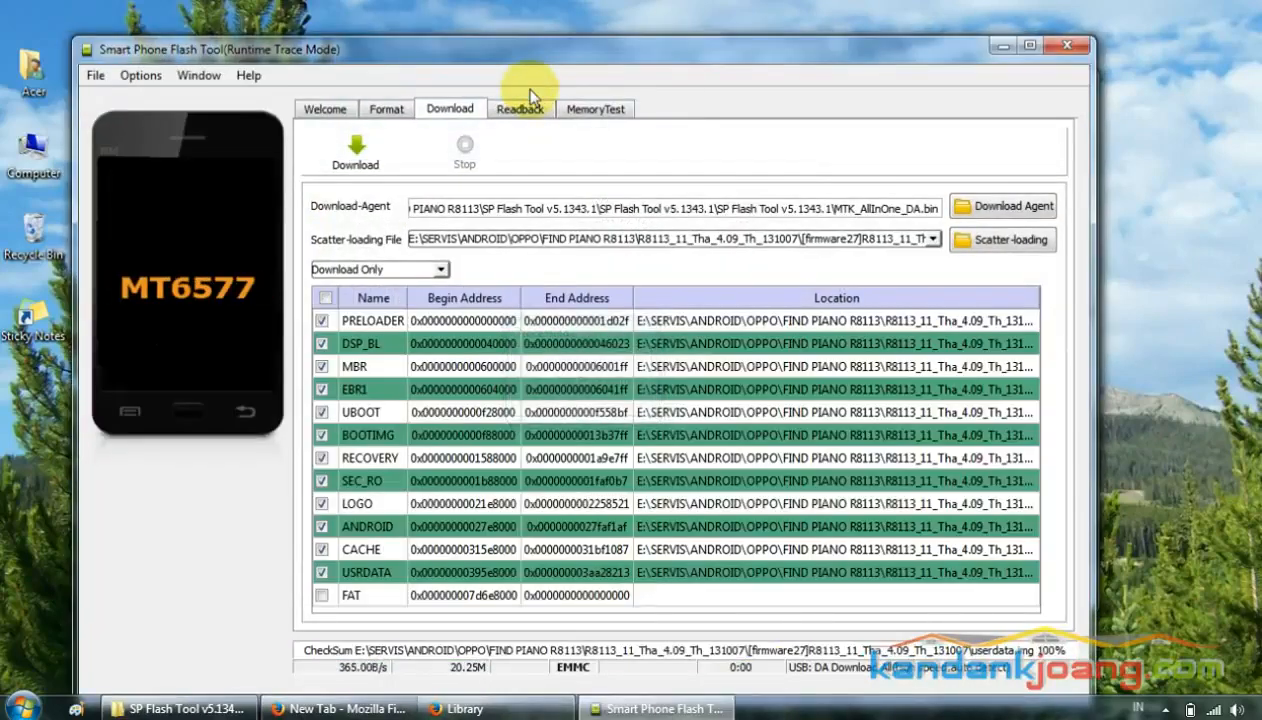
drag(565, 67, 575, 35)
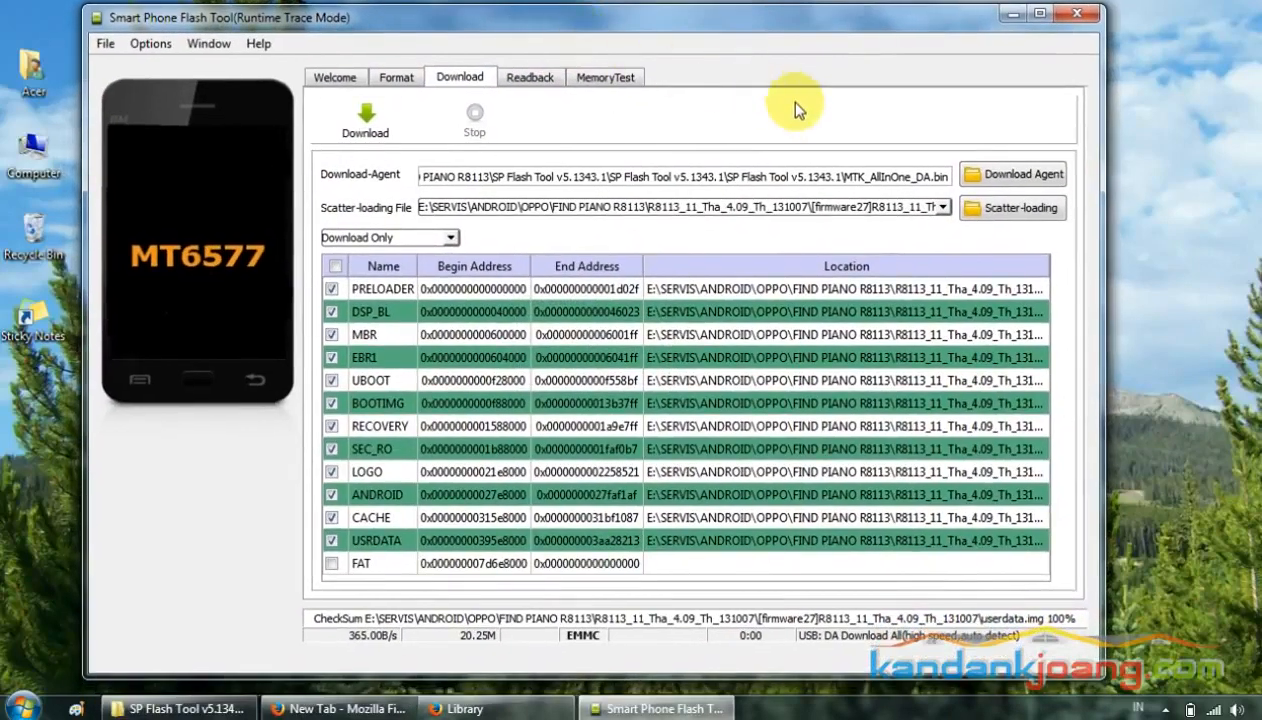
- Keep the existing download agent and load MT6577_Android_scatter_emmc.txt from the R8113_11_Tha_4.09_Th_131007 firmware folder as the scatter file
click(1012, 174)
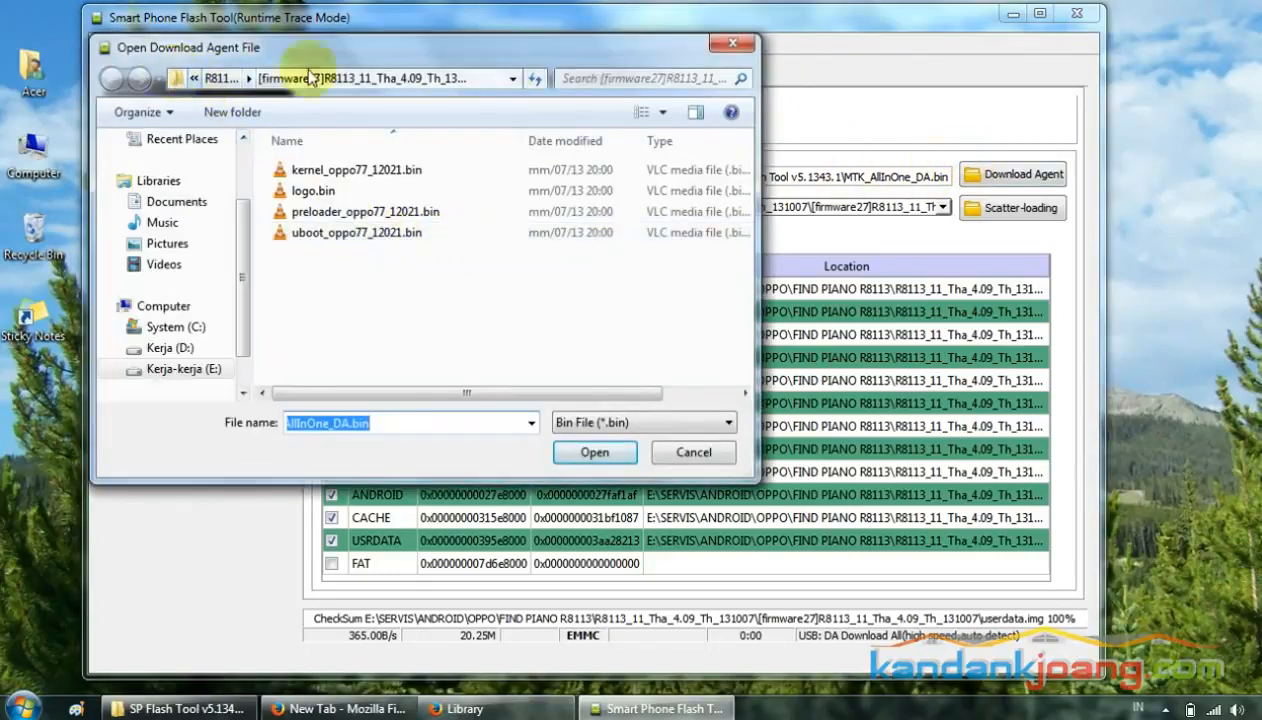
click(733, 43)
click(1005, 210)
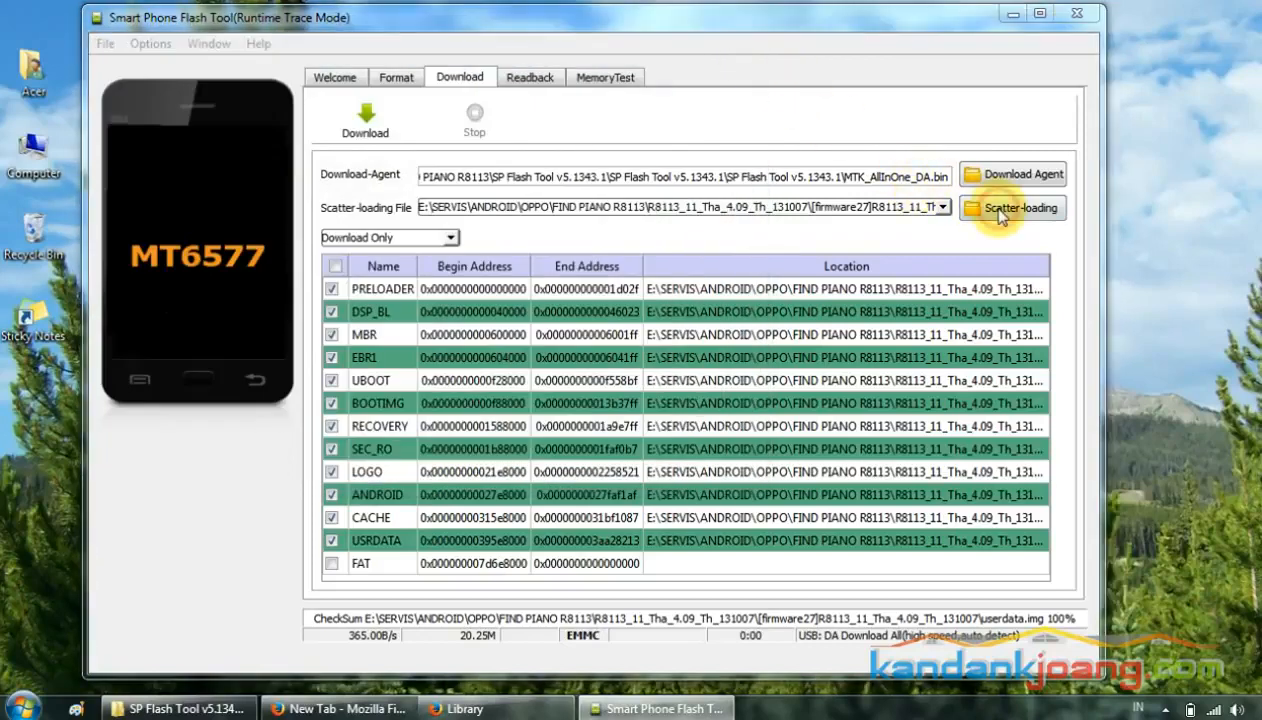
click(218, 79)
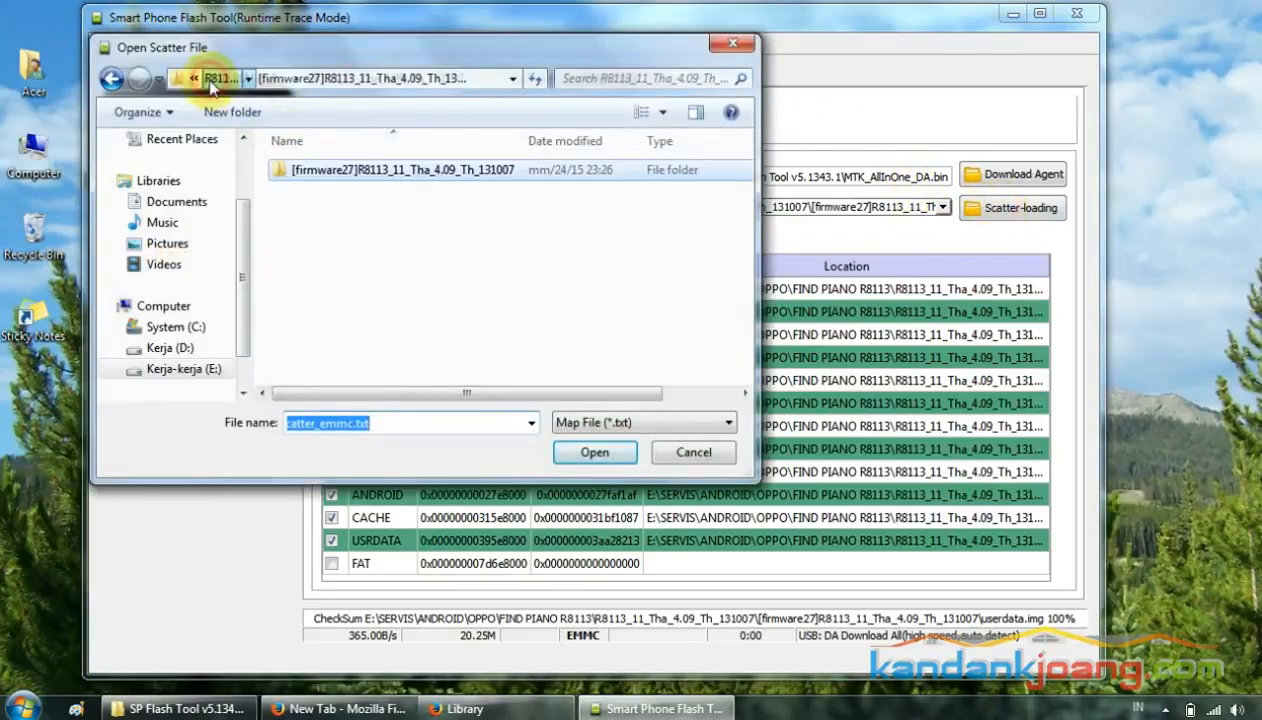
click(212, 80)
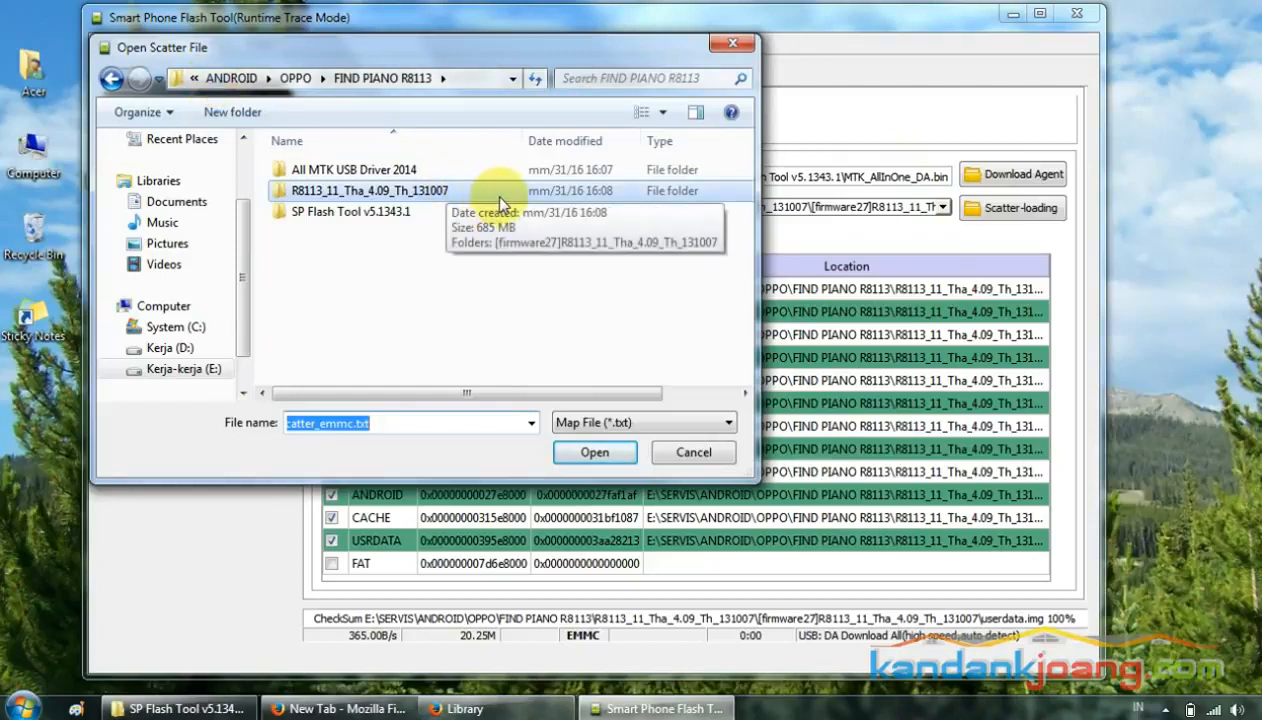
double_click(500, 192)
double_click(451, 172)
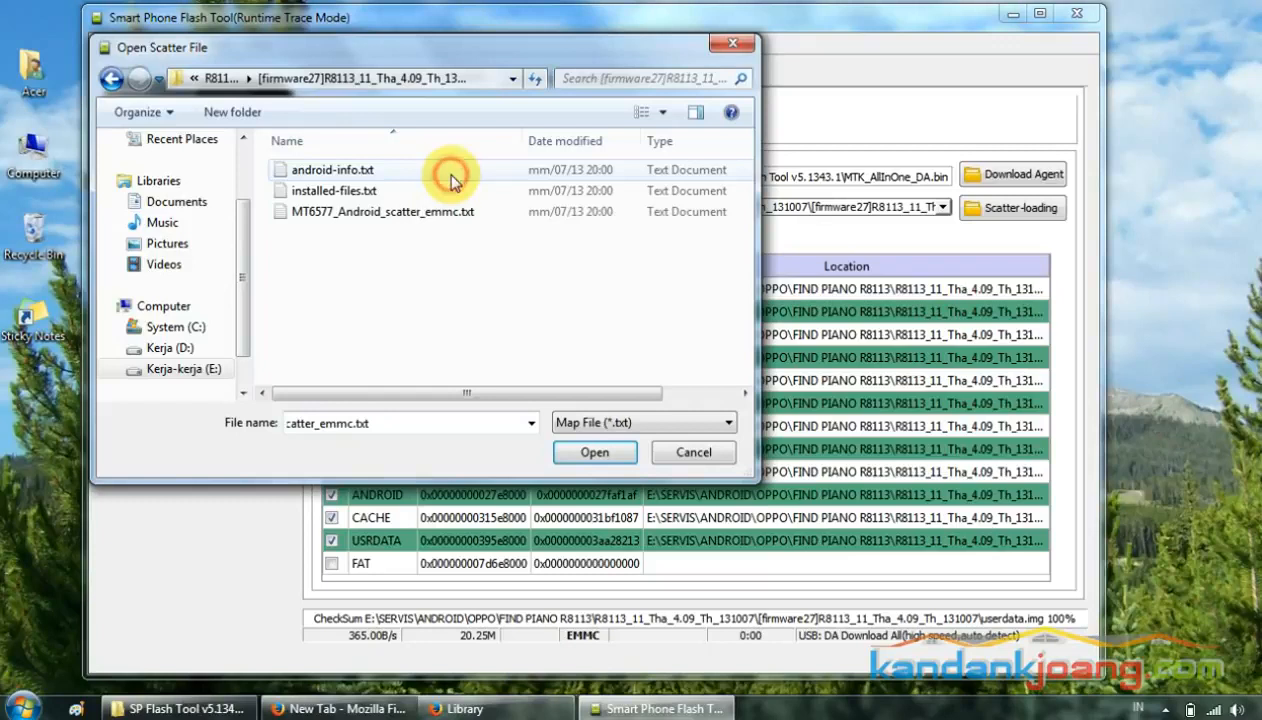
click(410, 213)
click(479, 421)
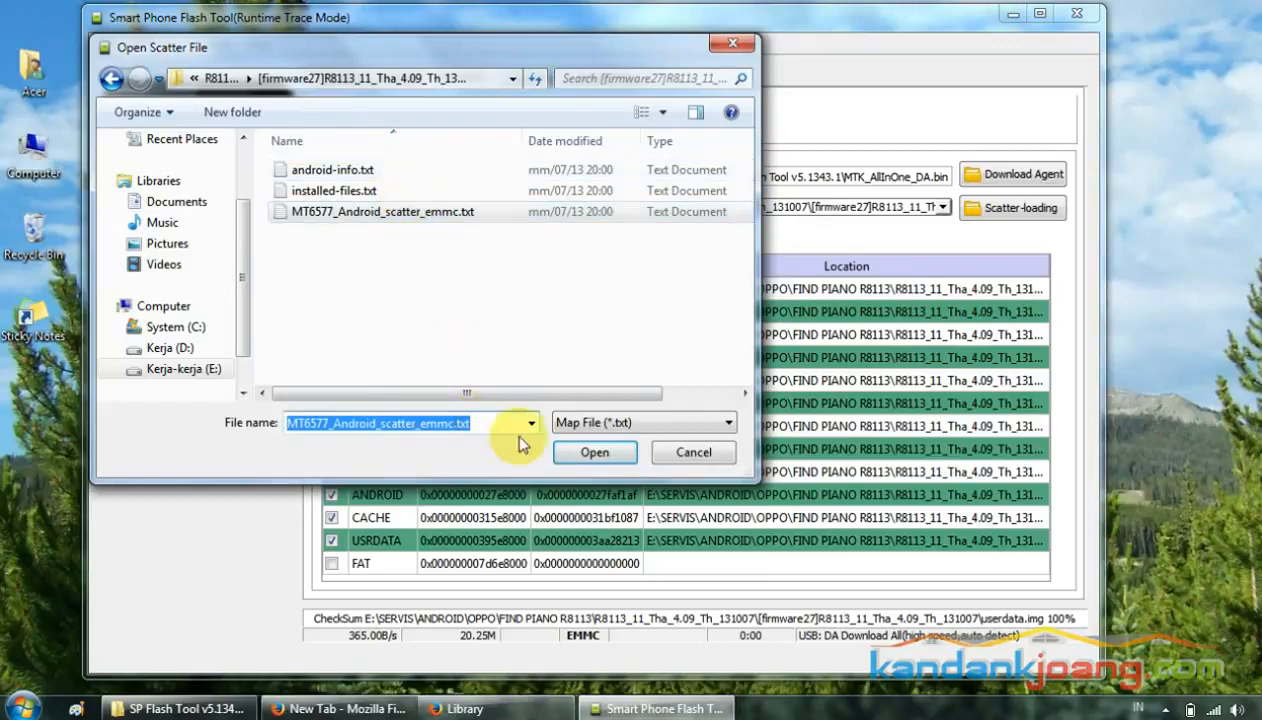
click(590, 454)
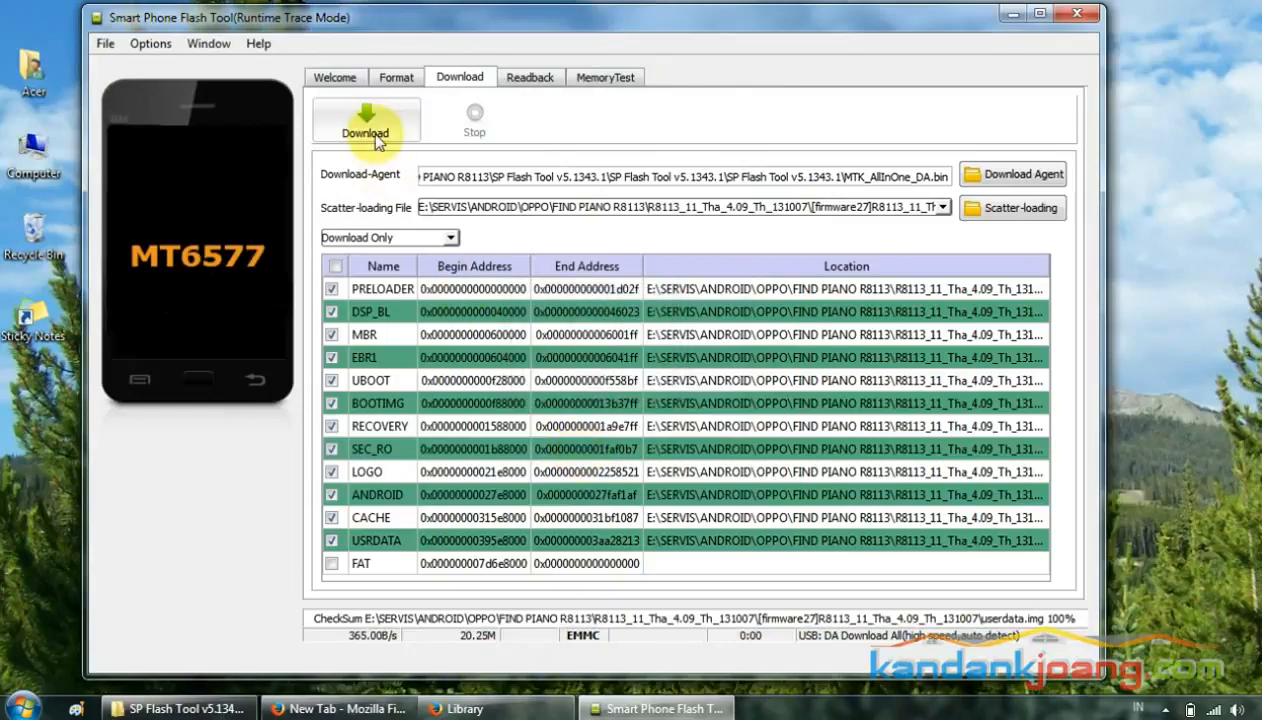
- Choose the Download Only mode and start the firmware download
click(400, 237)
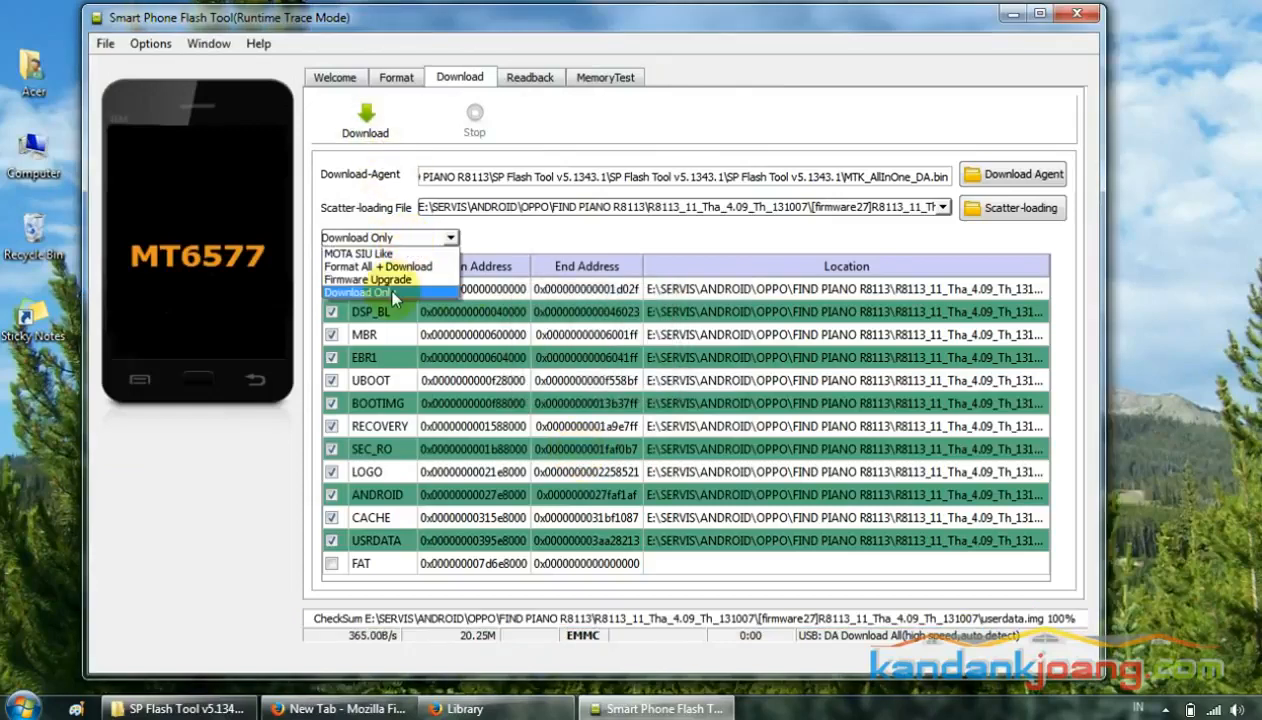
click(392, 293)
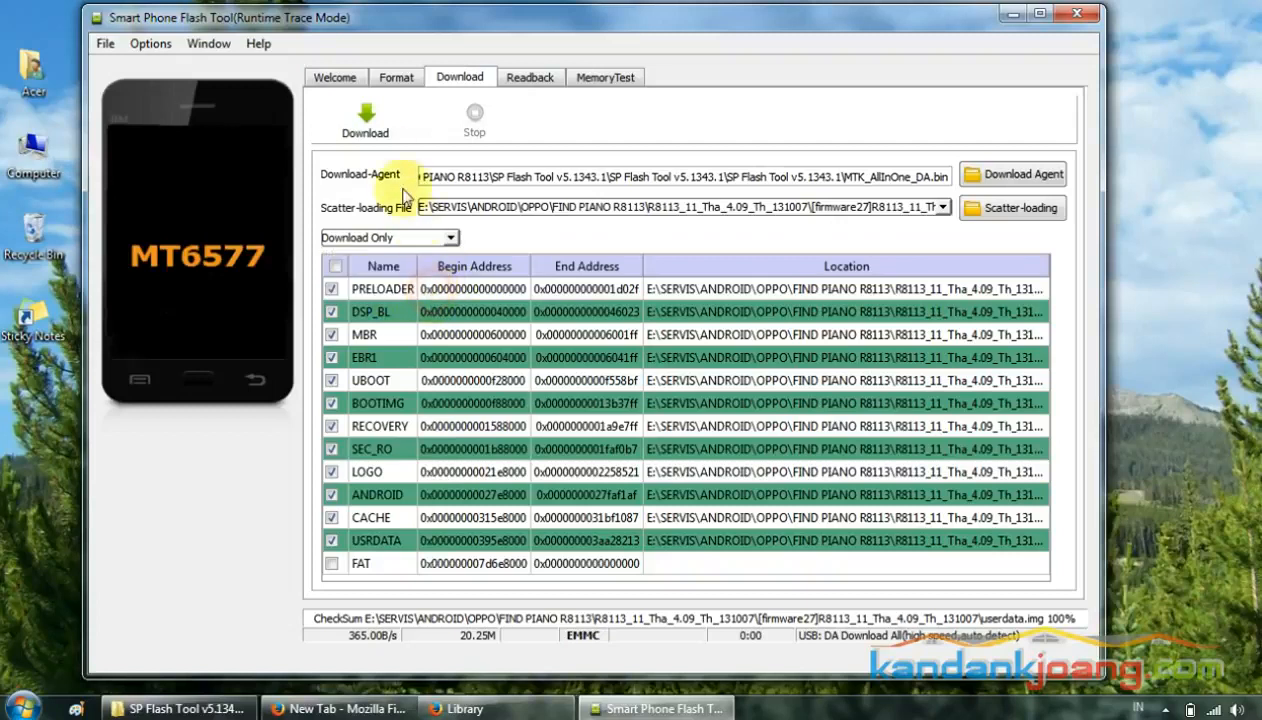
click(366, 125)
- Open Sticky Notes and place a widened note reading "KONEKSIKAN HH KE PC DALAM KEADAAN OFF / MATI SAMBIL MENEKAN TOMBOL VOLUME ATAS..." over the flash tool
click(38, 318)
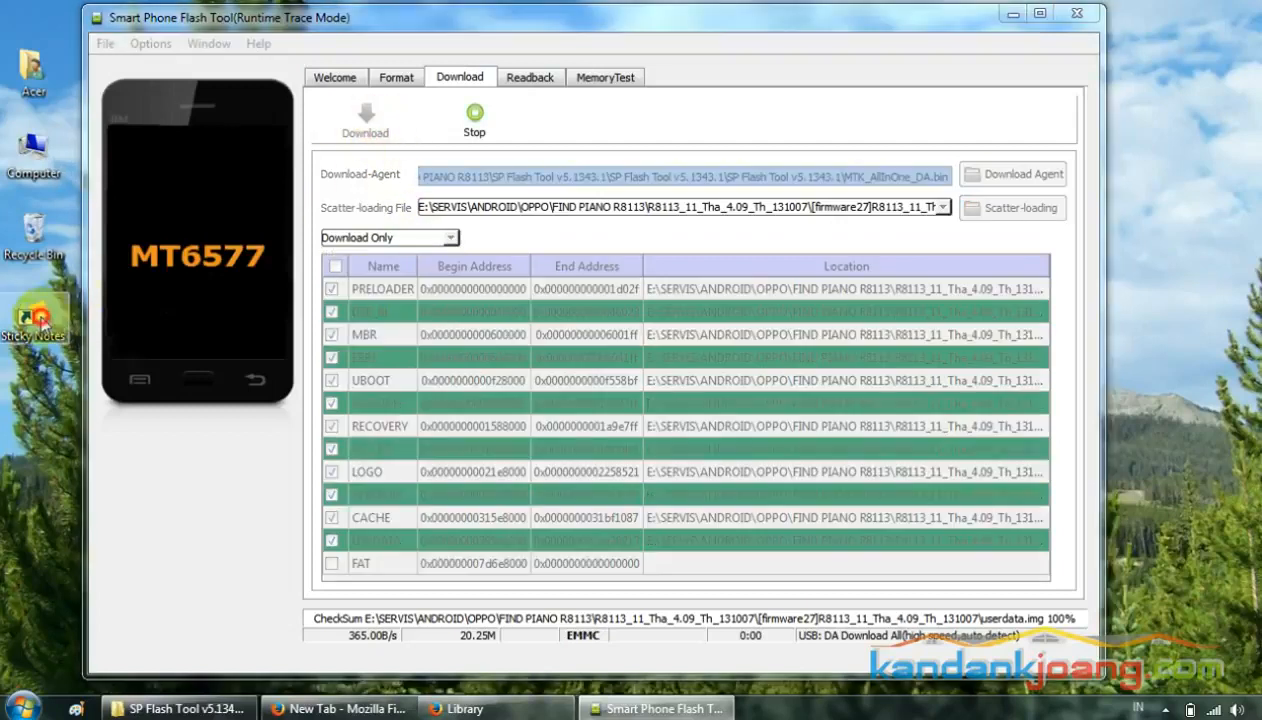
double_click(38, 318)
drag(1118, 80, 278, 232)
drag(403, 290, 1083, 285)
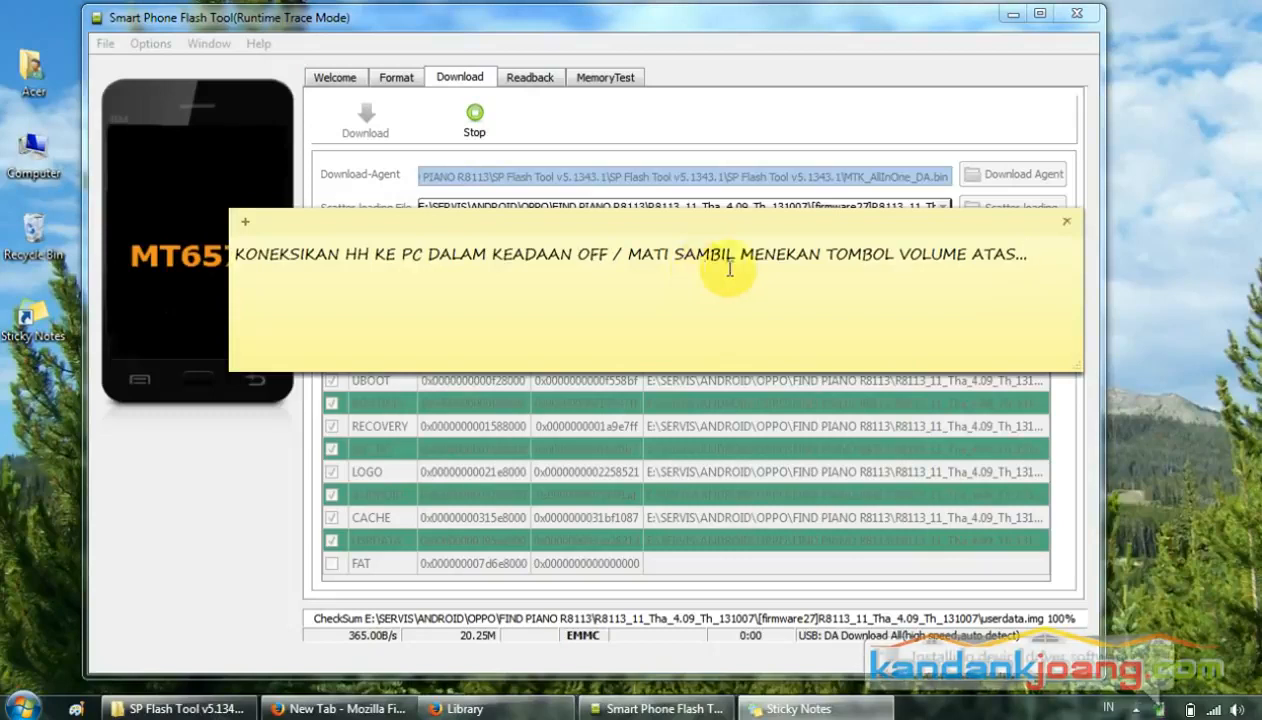
- Check the connected phone's driver installation status and dismiss the report
click(1164, 708)
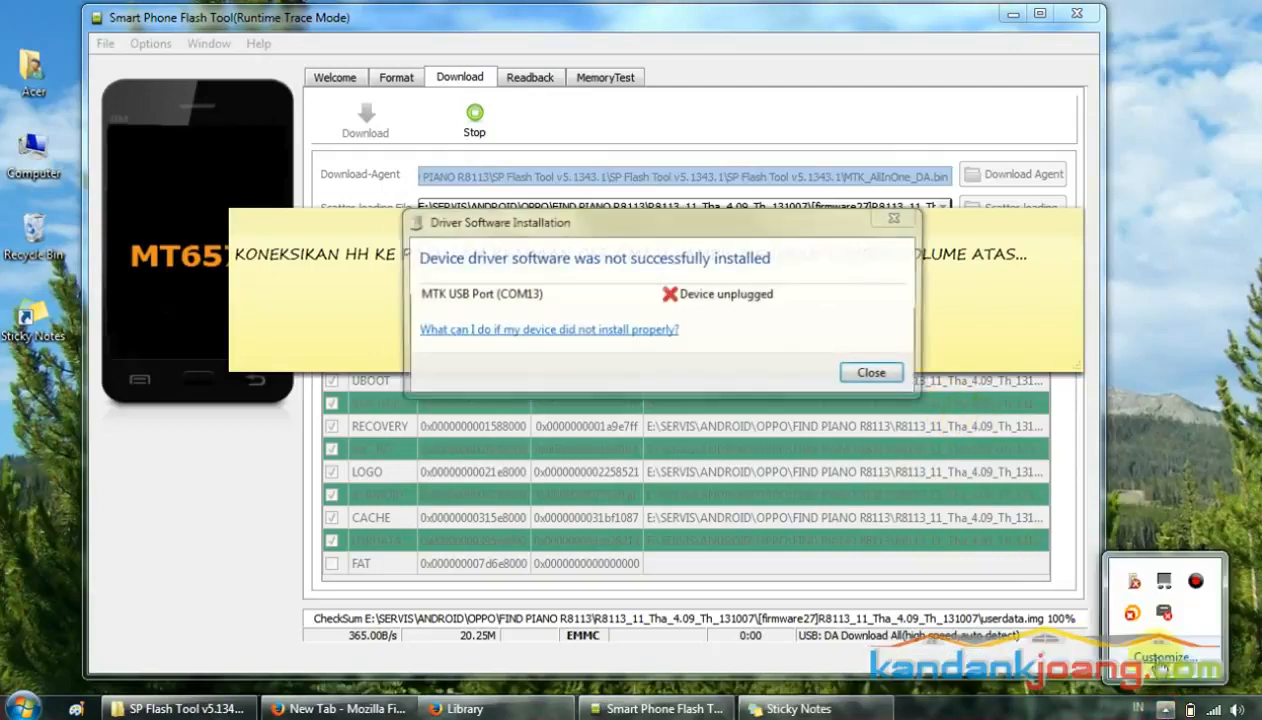
click(873, 374)
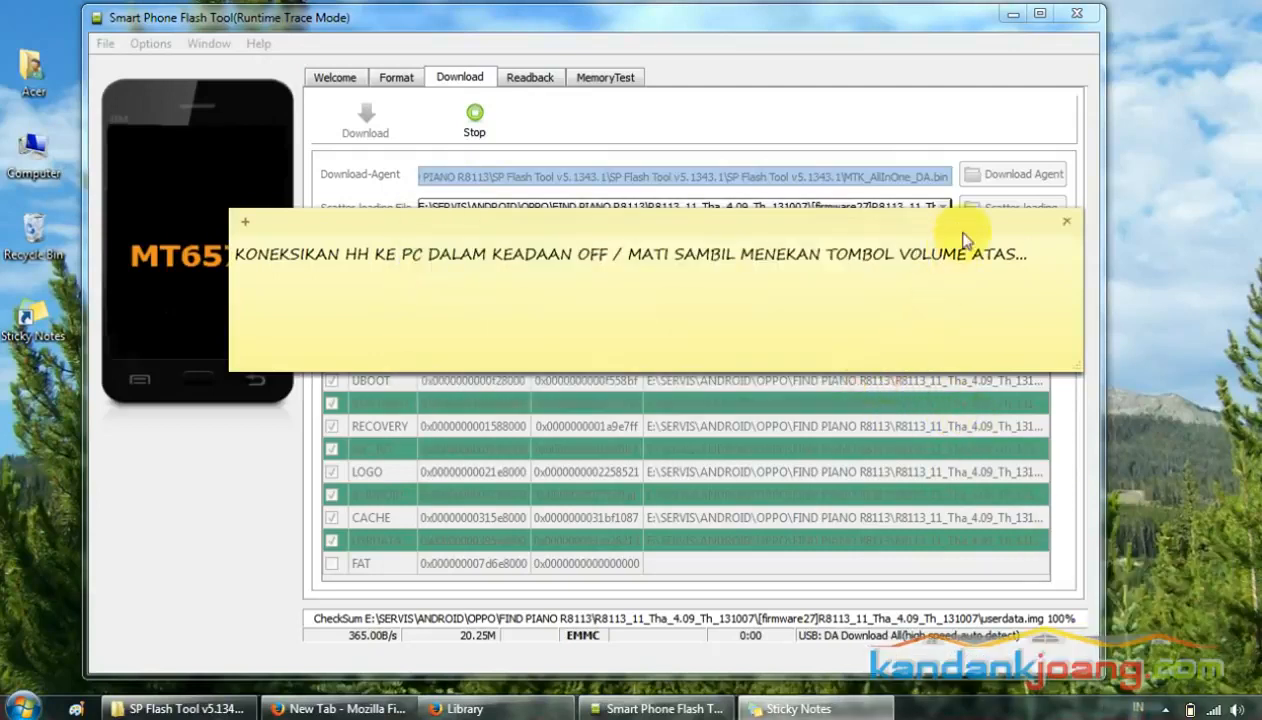
click(944, 34)
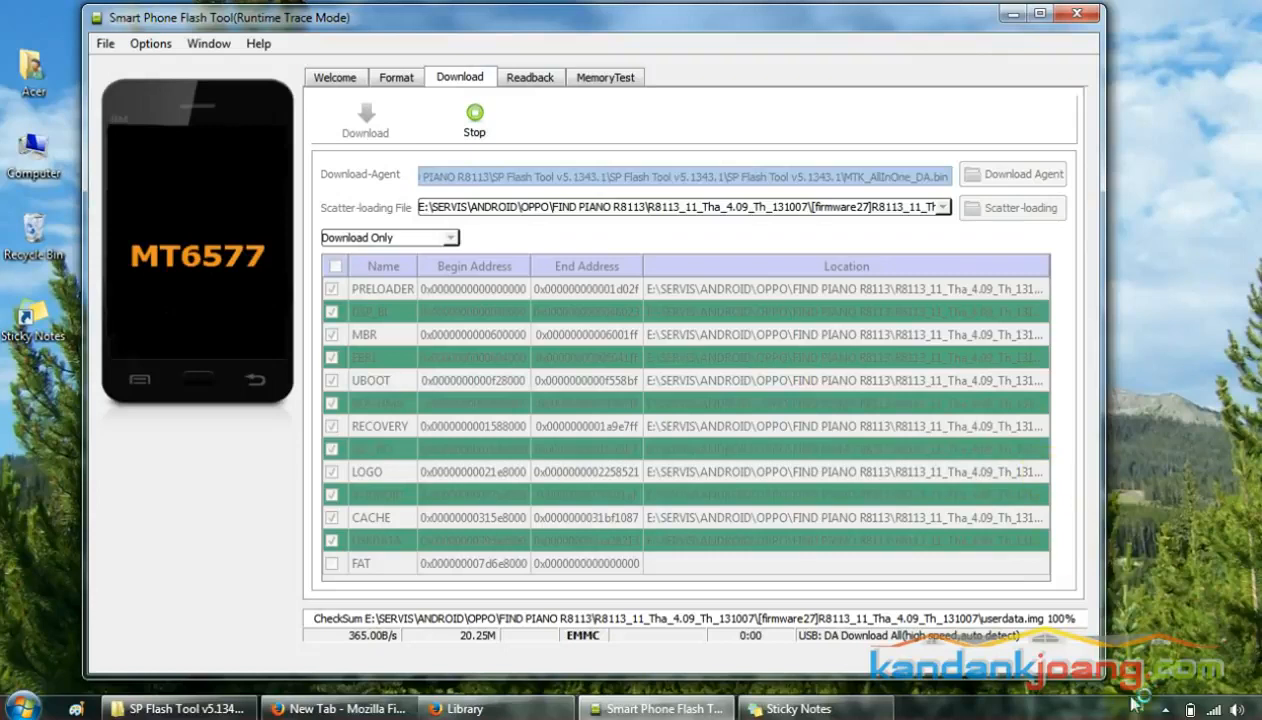
click(1165, 709)
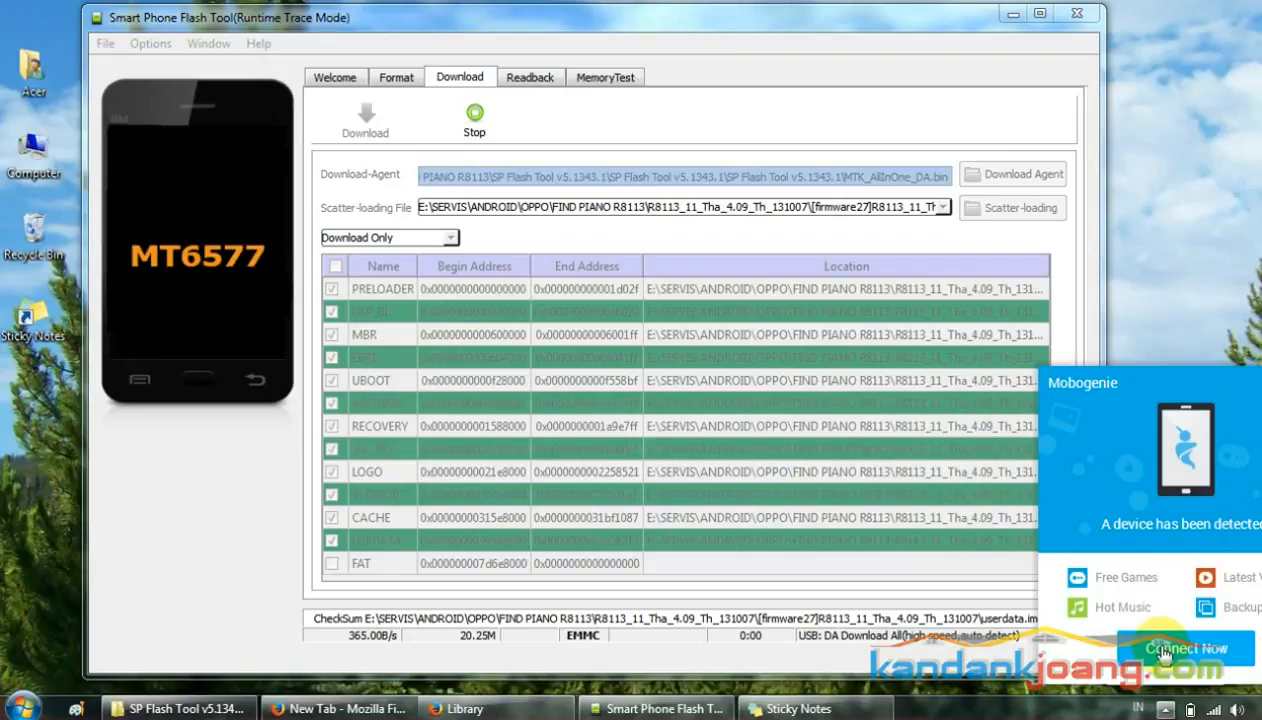
click(1185, 648)
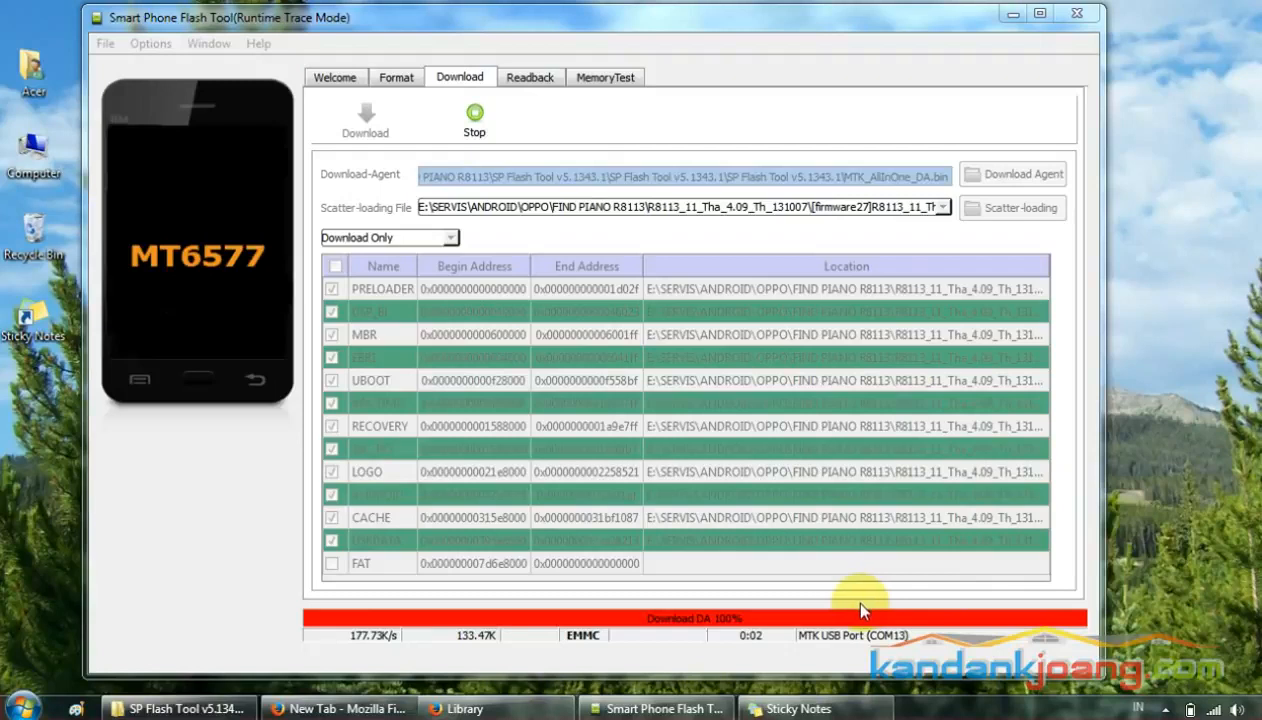
click(1165, 711)
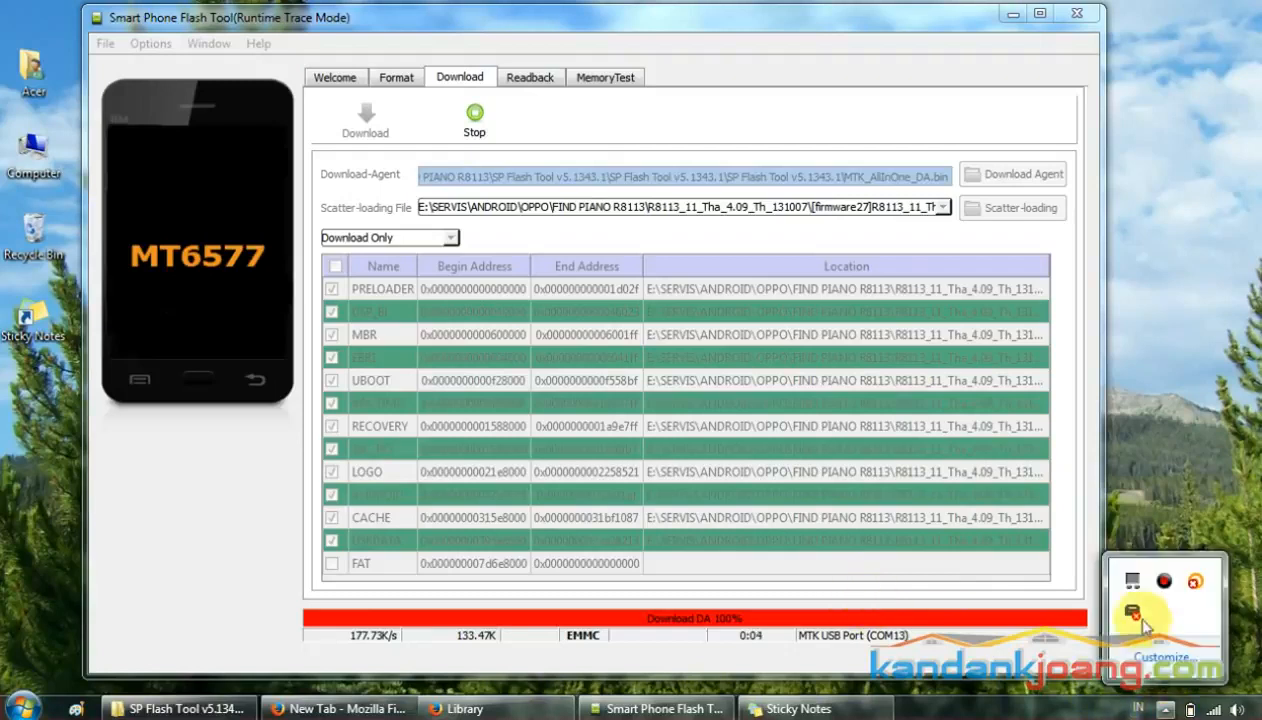
click(954, 646)
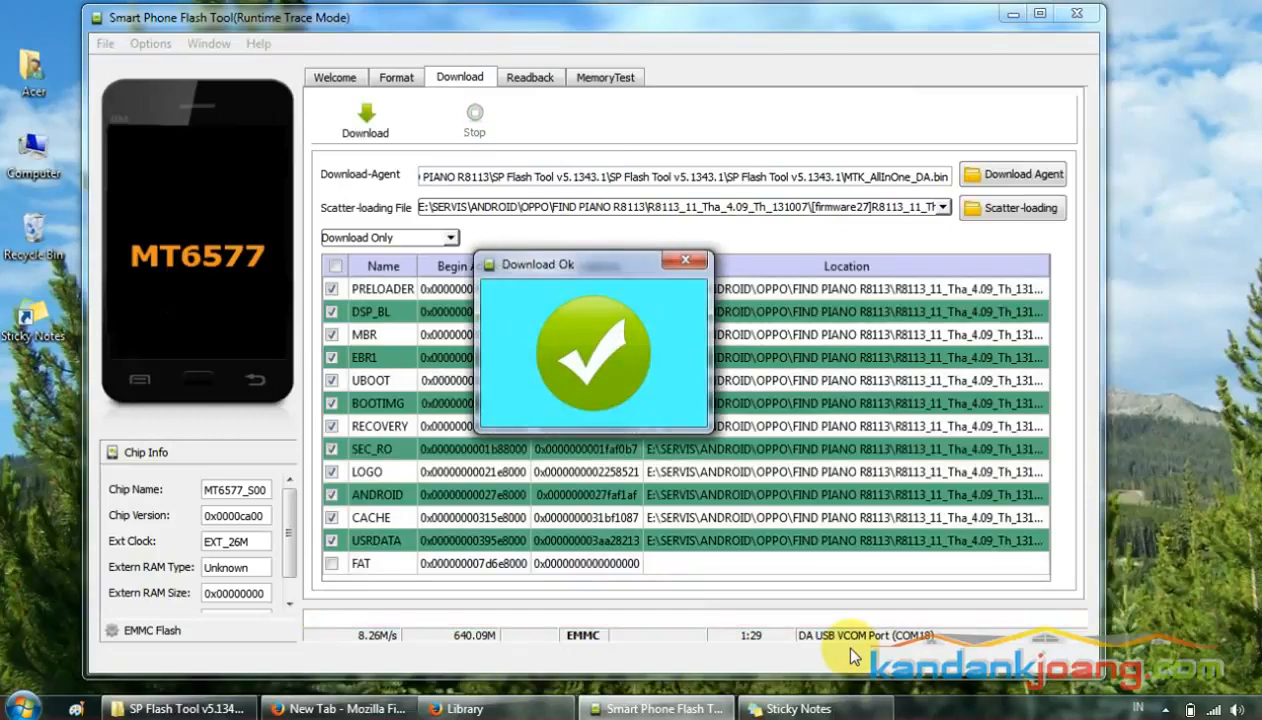
- Dismiss the Download Ok confirmation once the firmware download completes and close the flash tool
click(683, 262)
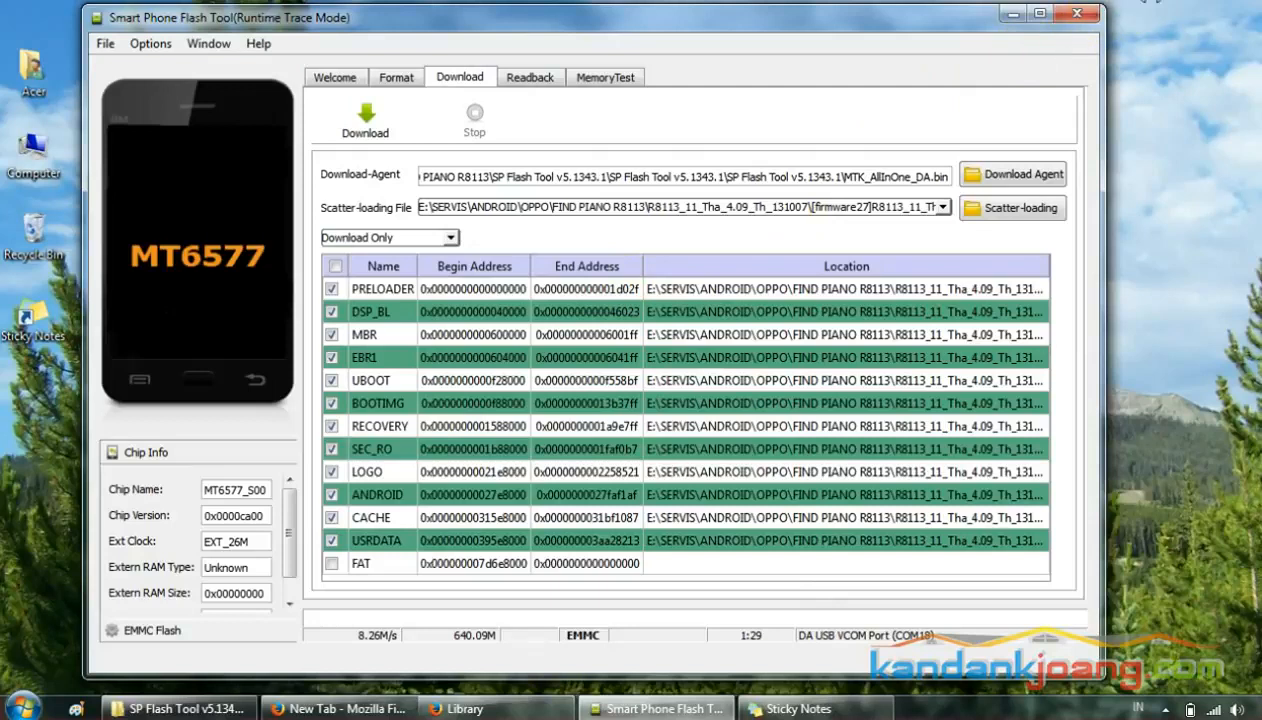
click(1077, 14)
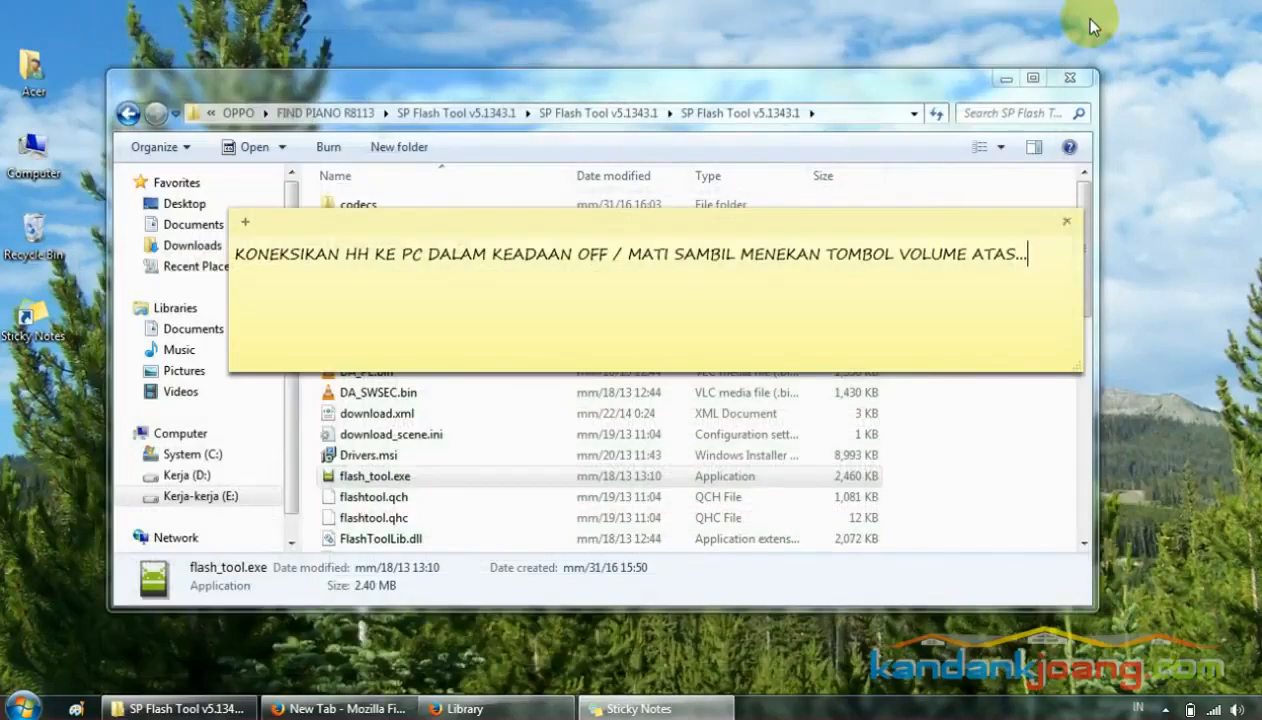